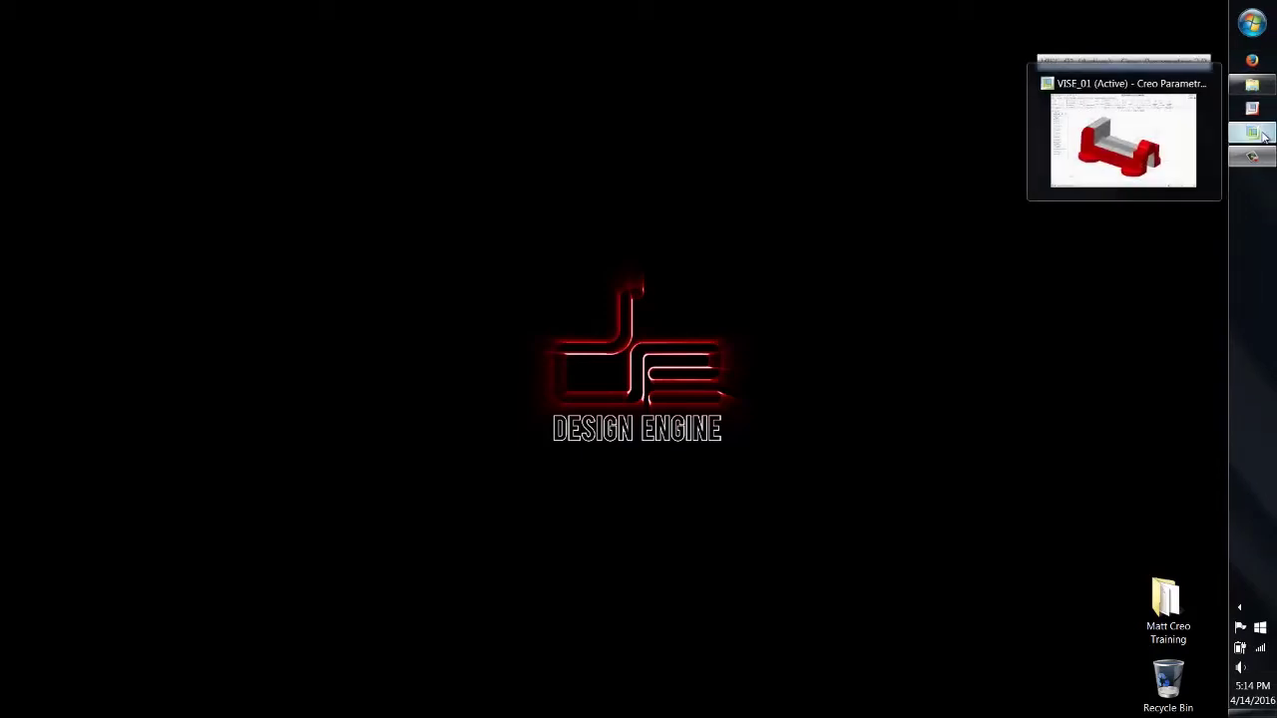
# Step: Restore the VISE_01 part window from the Creo Parametric taskbar preview
pyautogui.click(1254, 134)
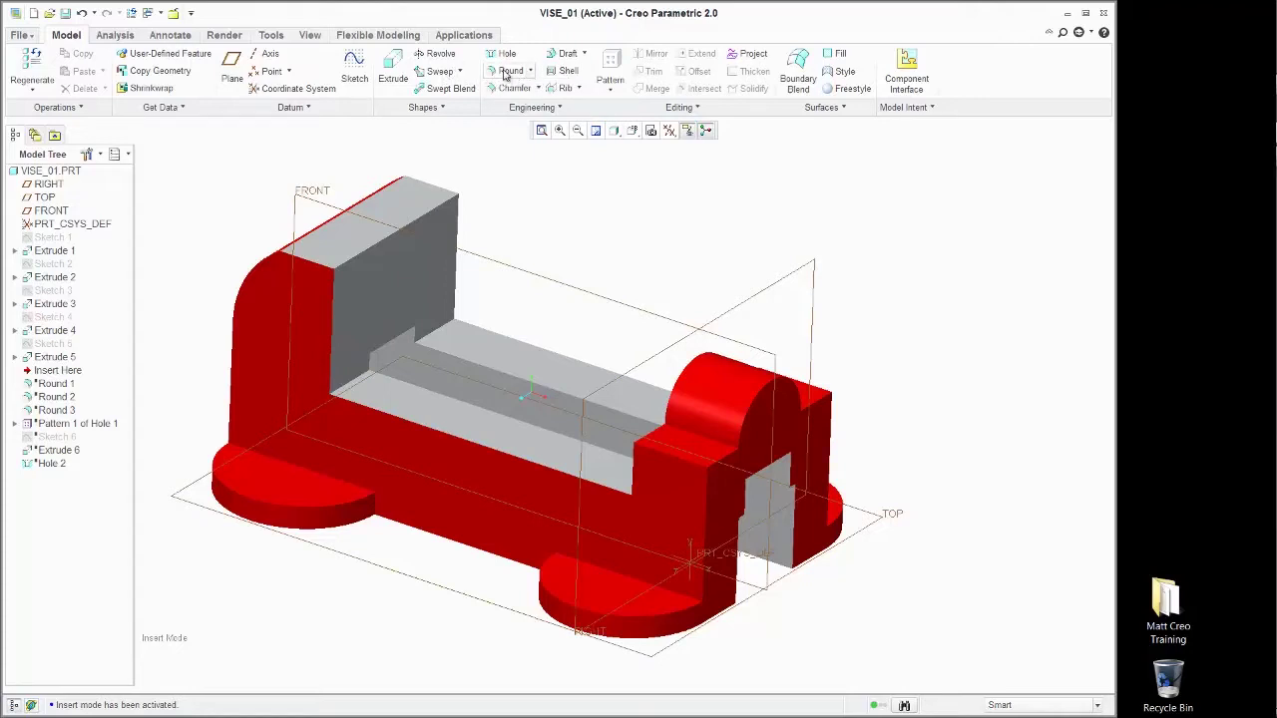
# Step: Start a 0.11 round on the arch, shoulder, base and right block top edges, showing its Sets references
pyautogui.click(507, 73)
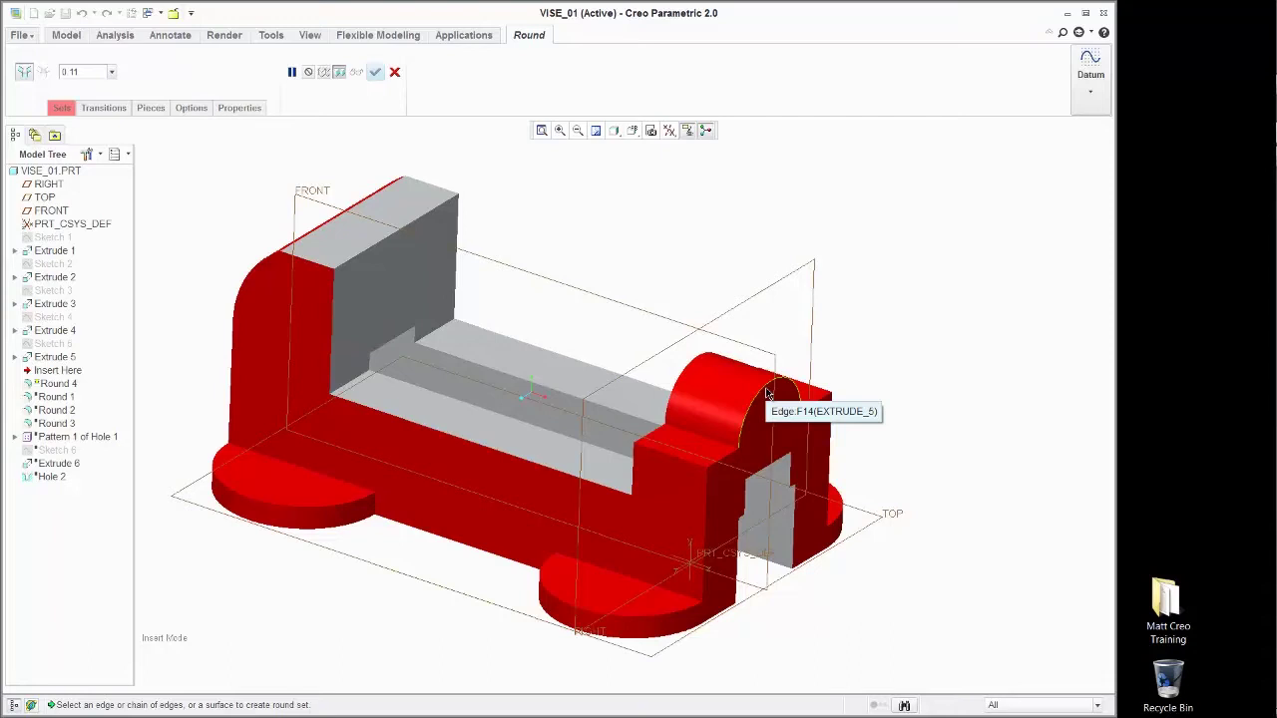
pyautogui.click(767, 394)
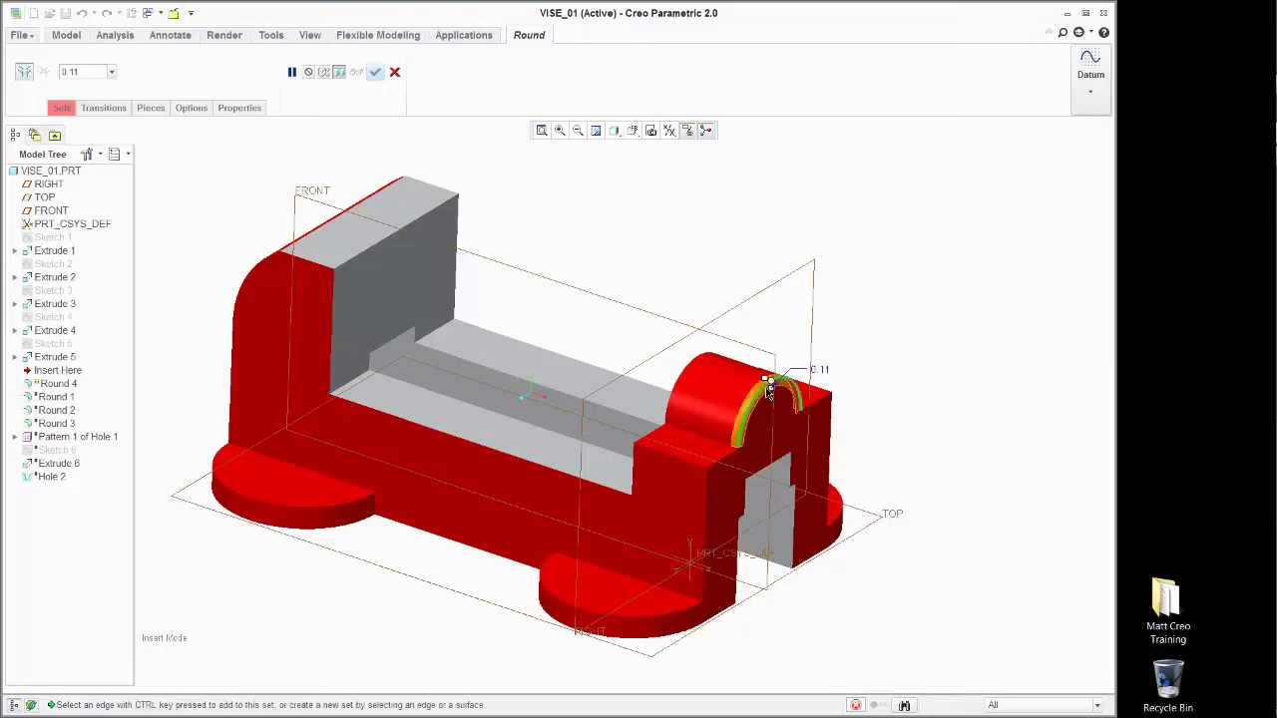
pyautogui.keyDown('ctrl'); pyautogui.click(729, 464); pyautogui.keyUp('ctrl')
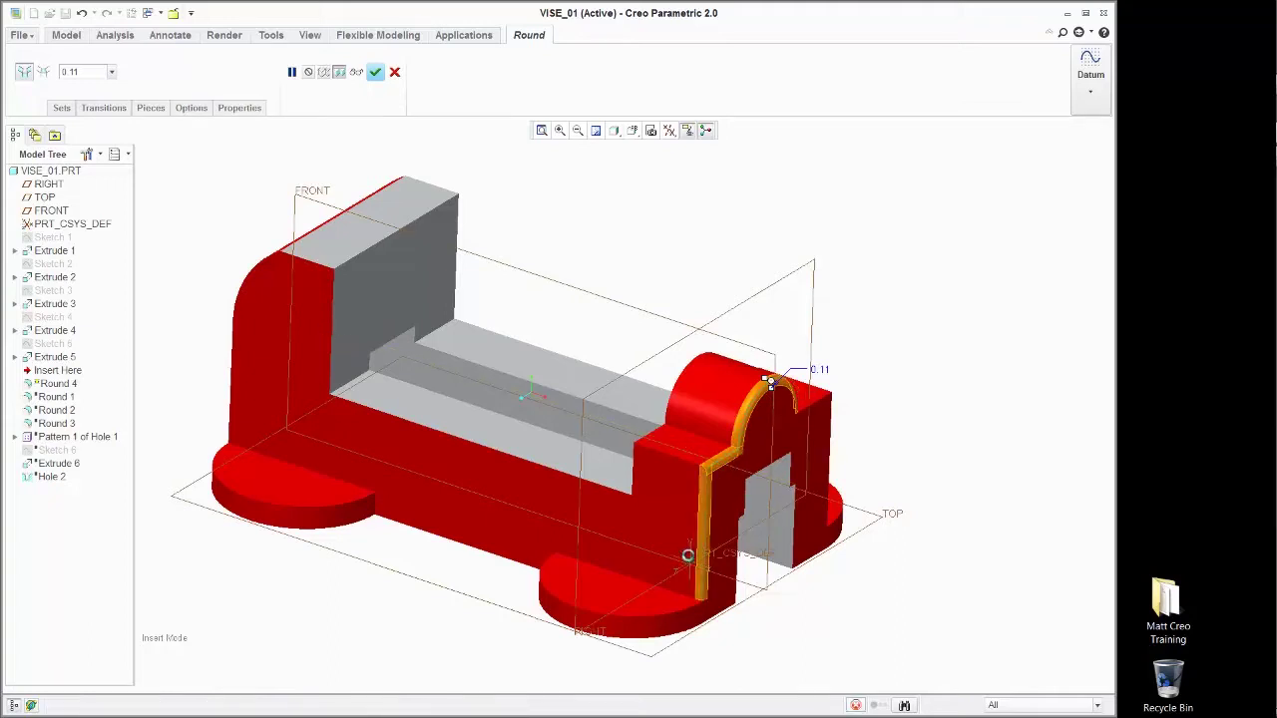
pyautogui.keyDown('ctrl'); pyautogui.click(670, 607); pyautogui.keyUp('ctrl')
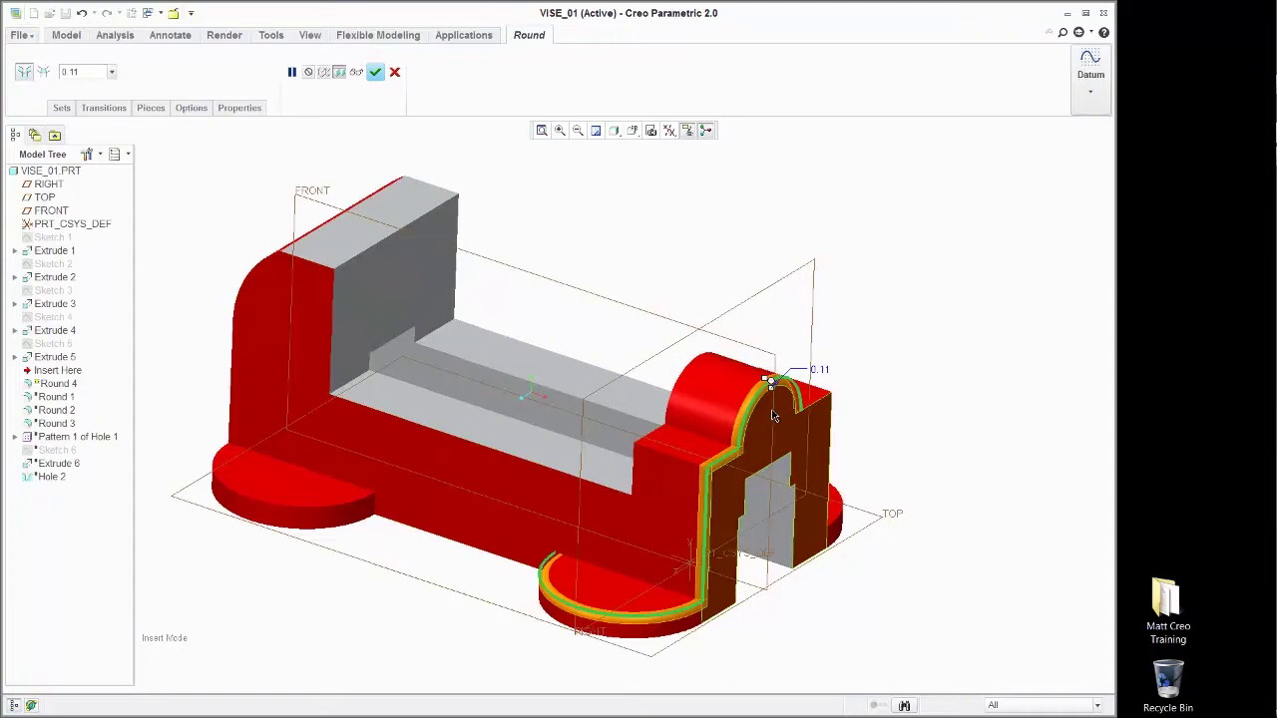
pyautogui.keyDown('ctrl'); pyautogui.click(814, 404); pyautogui.keyUp('ctrl')
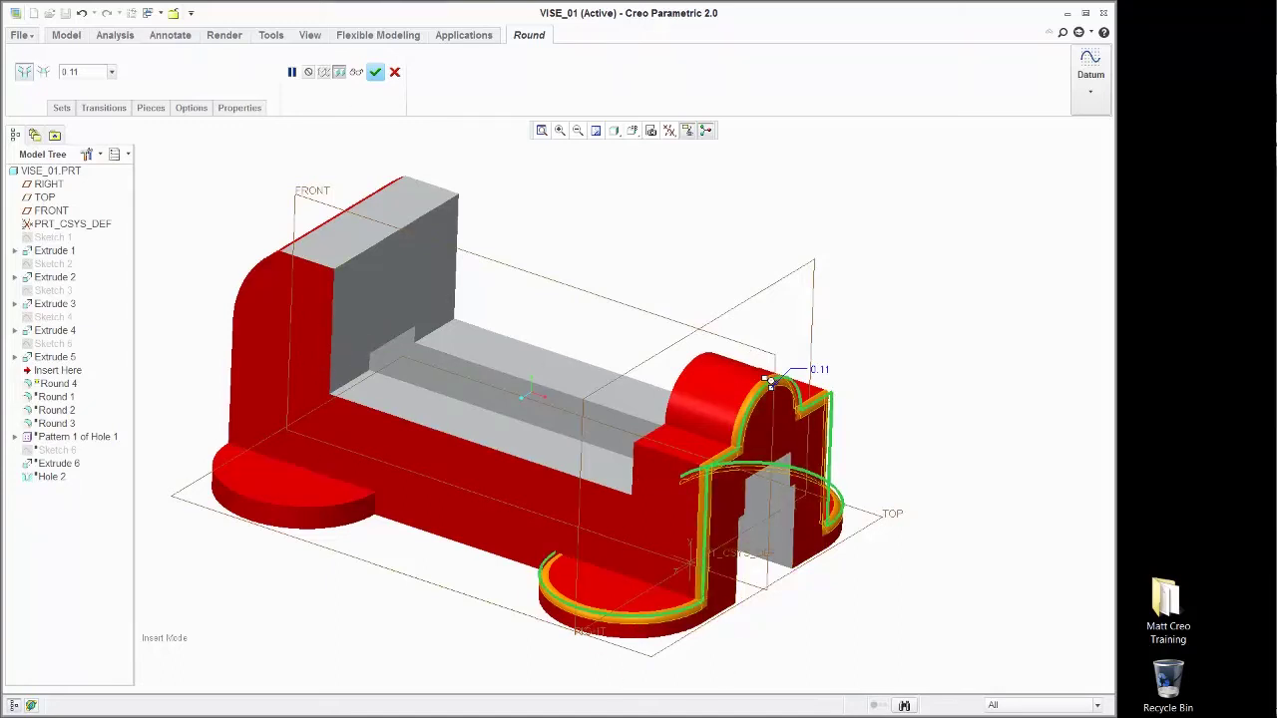
pyautogui.click(61, 108)
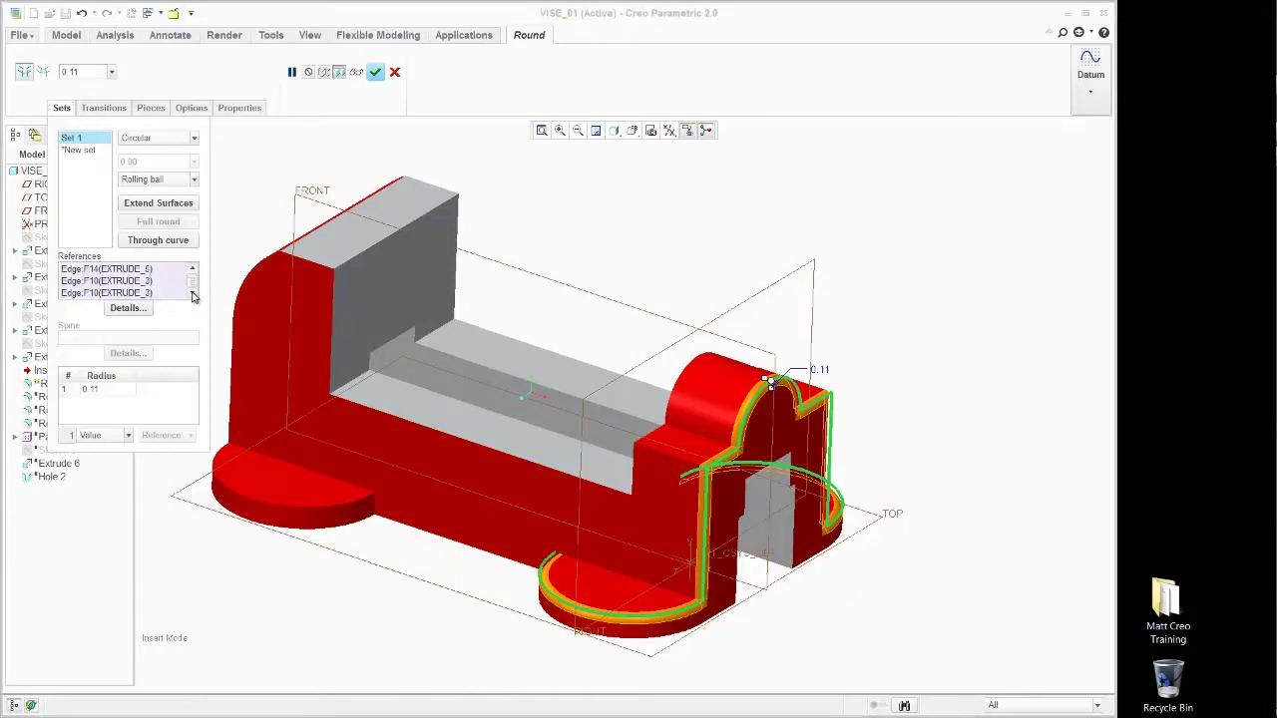
# Step: Remove all round references, reselect the arch, shoulder, vertical and curved base edges, and finish Round 4
pyautogui.rightClick(129, 283)
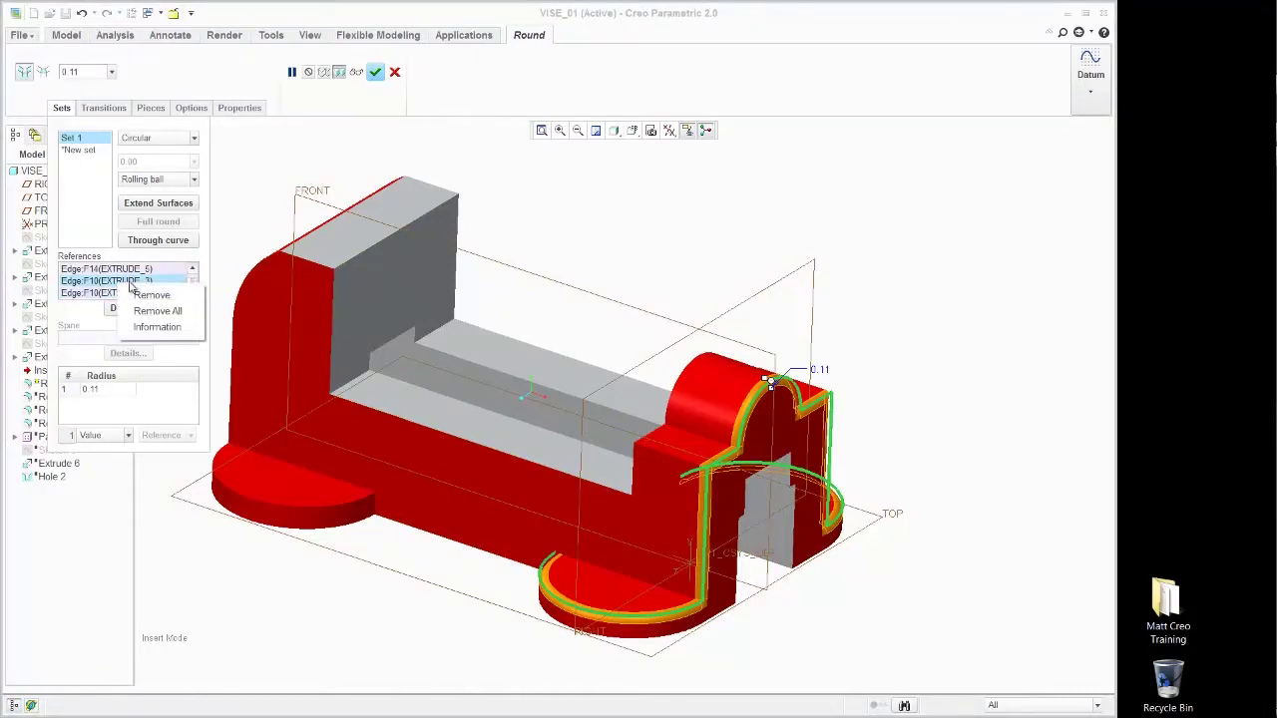
pyautogui.click(141, 311)
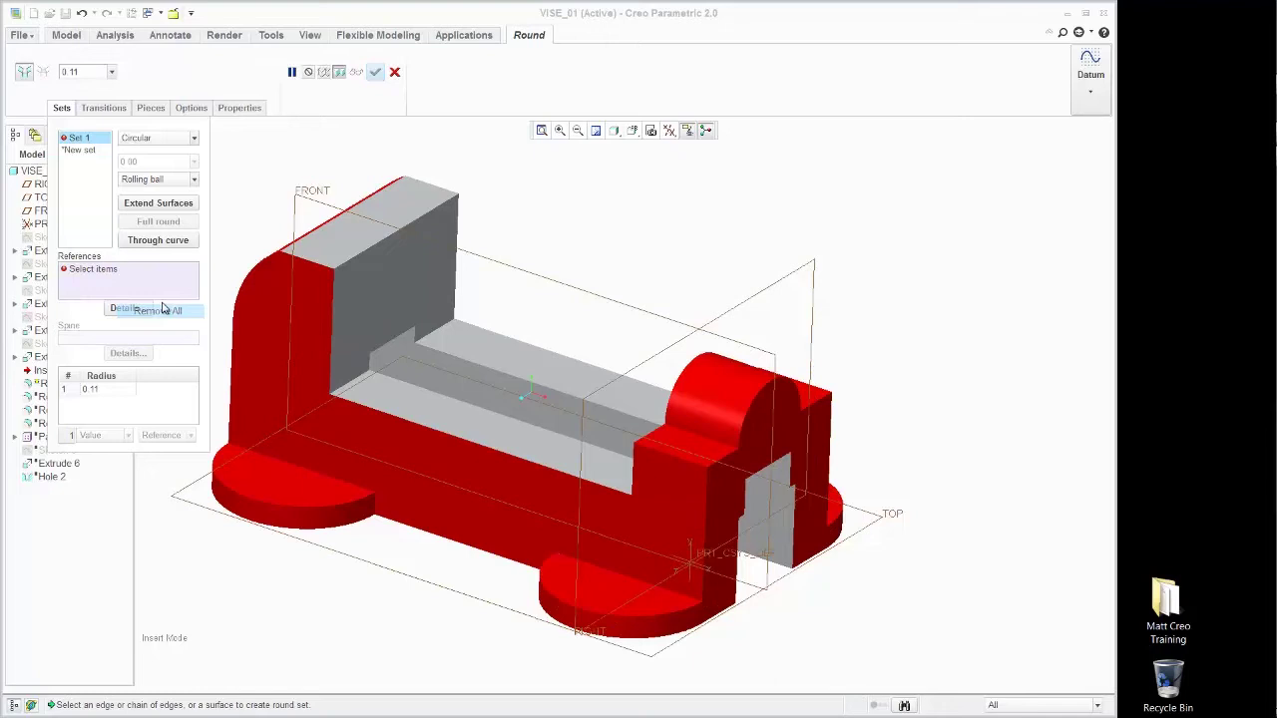
pyautogui.click(754, 399)
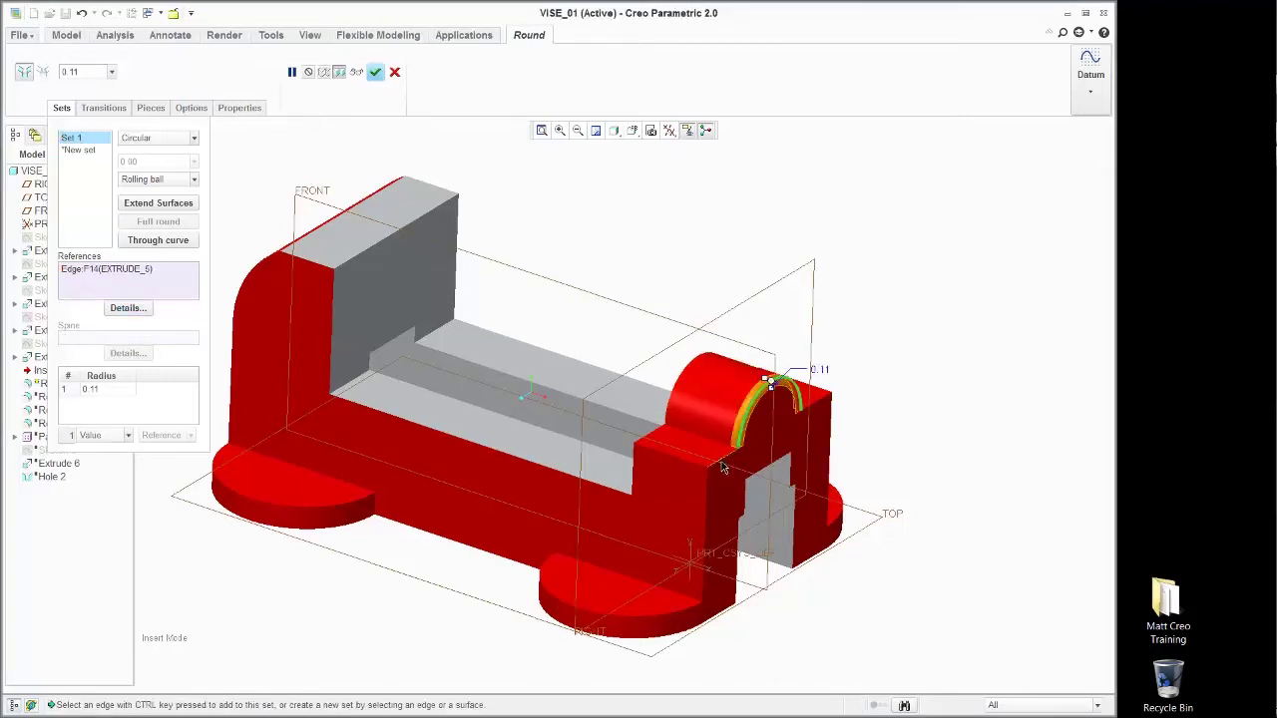
pyautogui.keyDown('ctrl'); pyautogui.click(718, 461); pyautogui.keyUp('ctrl')
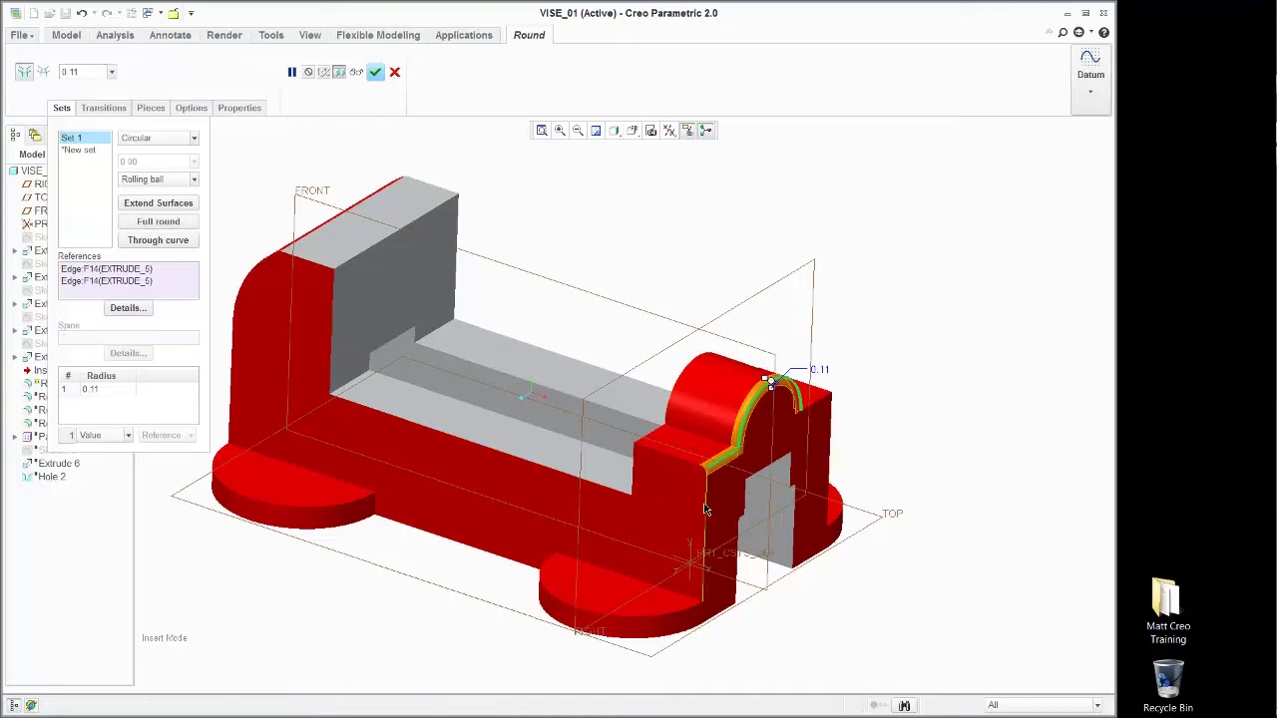
pyautogui.keyDown('ctrl'); pyautogui.click(700, 528); pyautogui.keyUp('ctrl')
pyautogui.keyDown('ctrl'); pyautogui.click(646, 620); pyautogui.keyUp('ctrl')
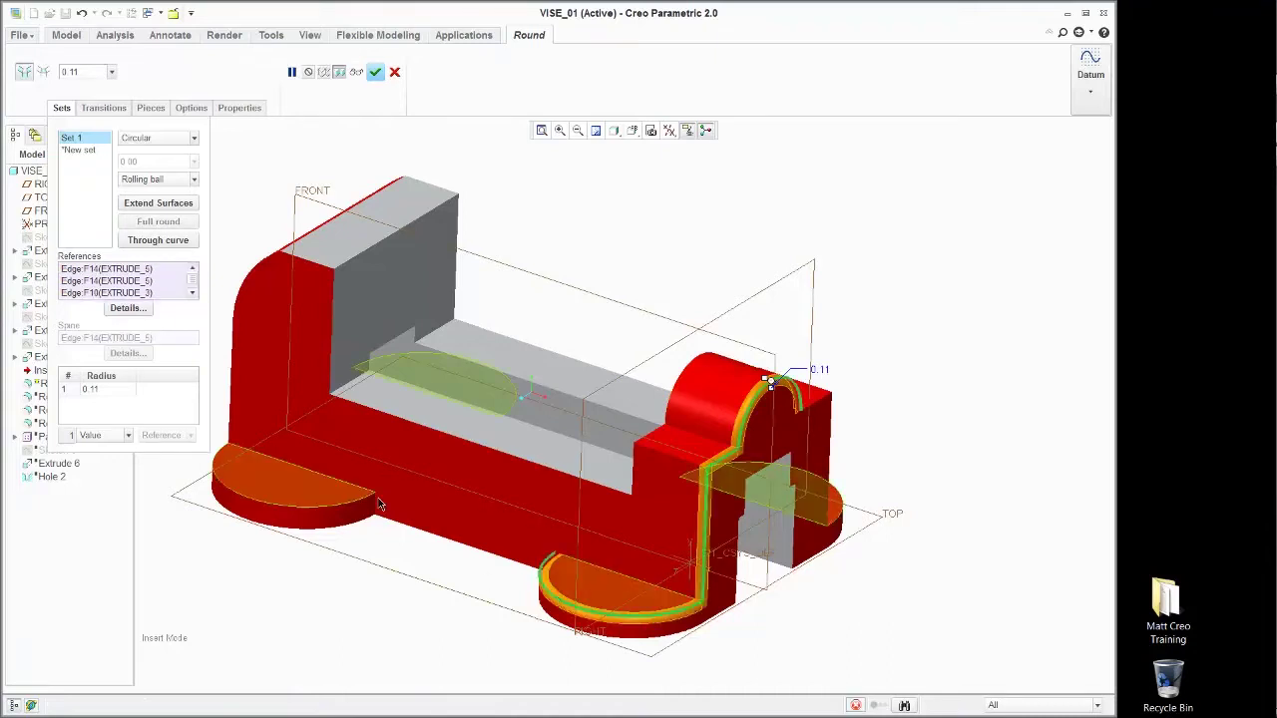
pyautogui.click(375, 72)
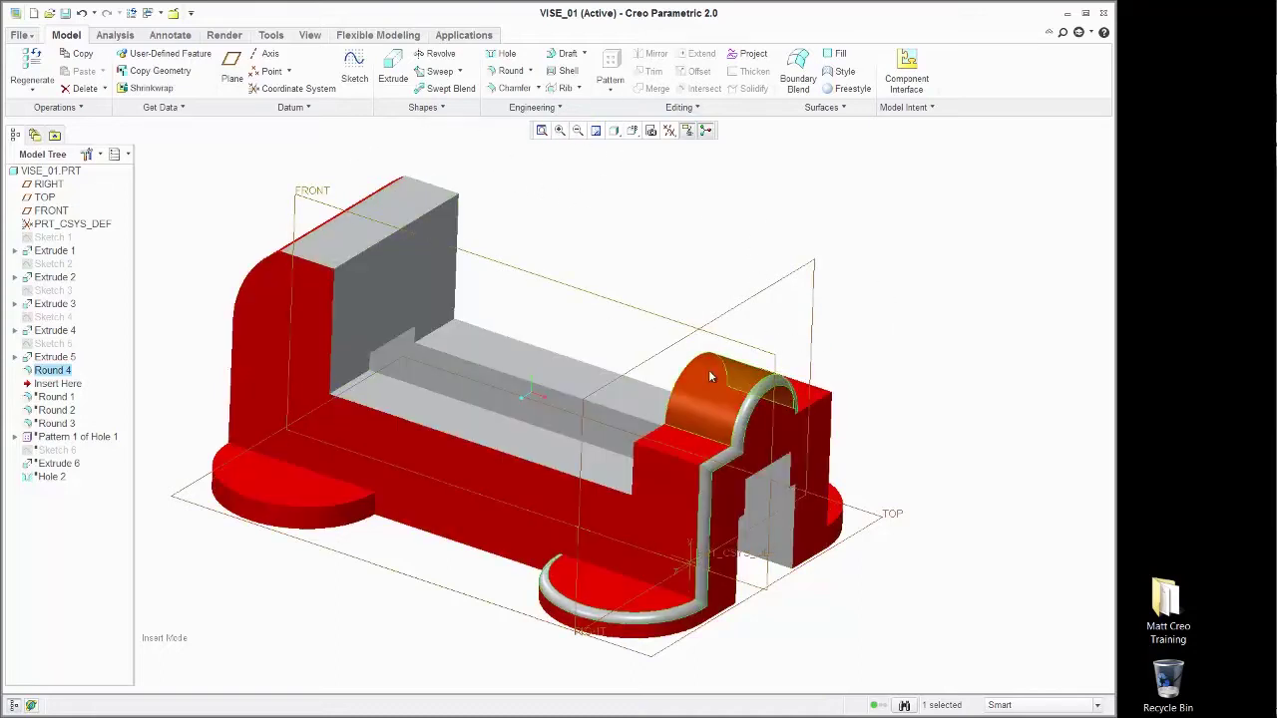
# Step: Delete Round 4 from the Model Tree and confirm
pyautogui.rightClick(49, 373)
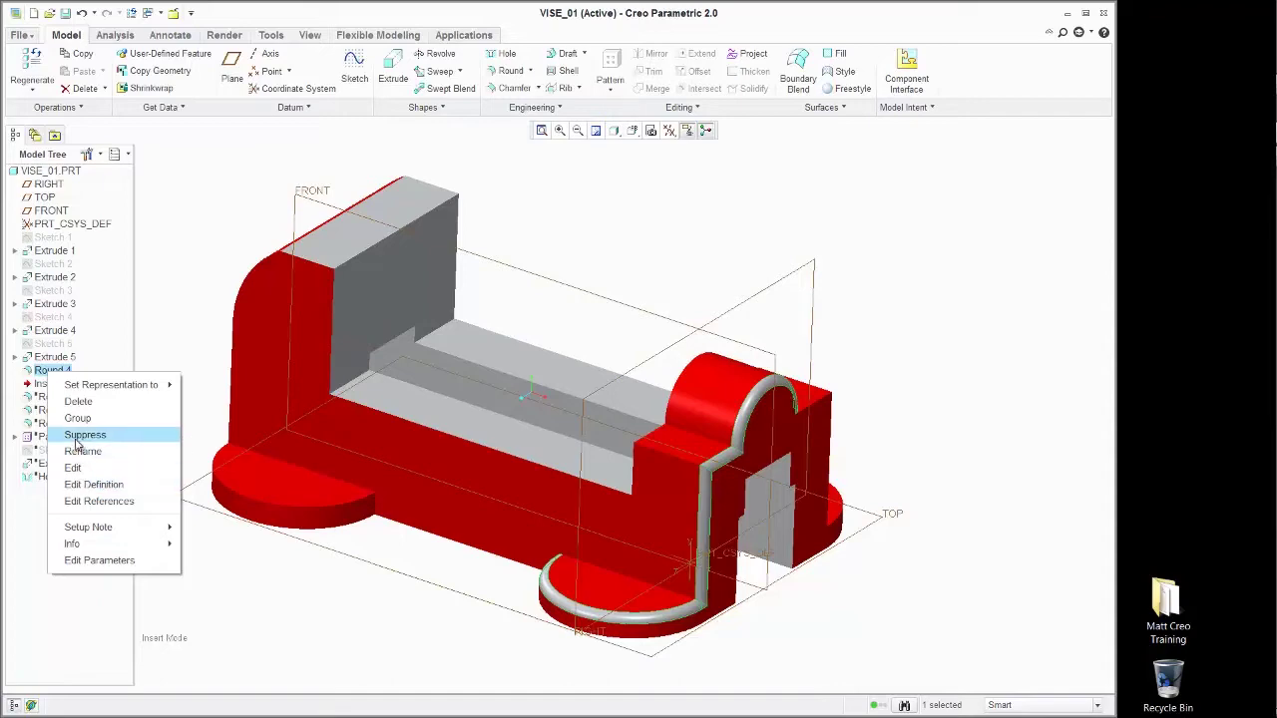
pyautogui.click(78, 401)
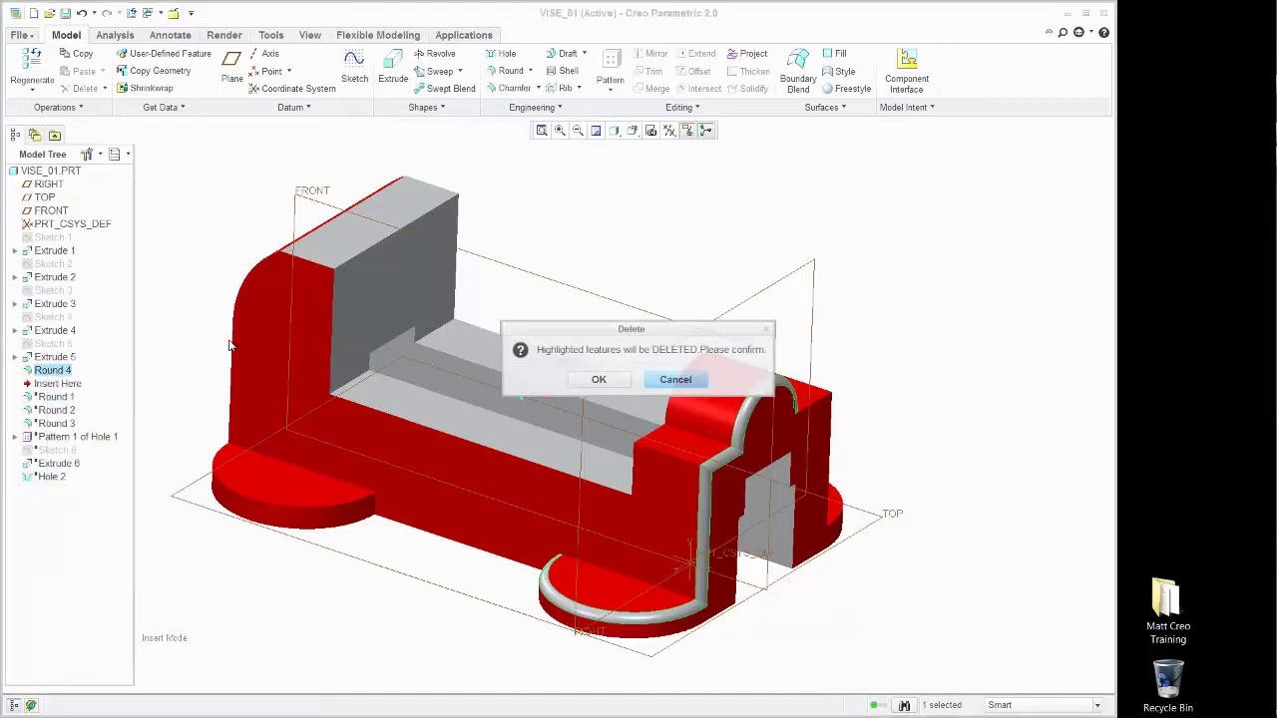
pyautogui.click(599, 379)
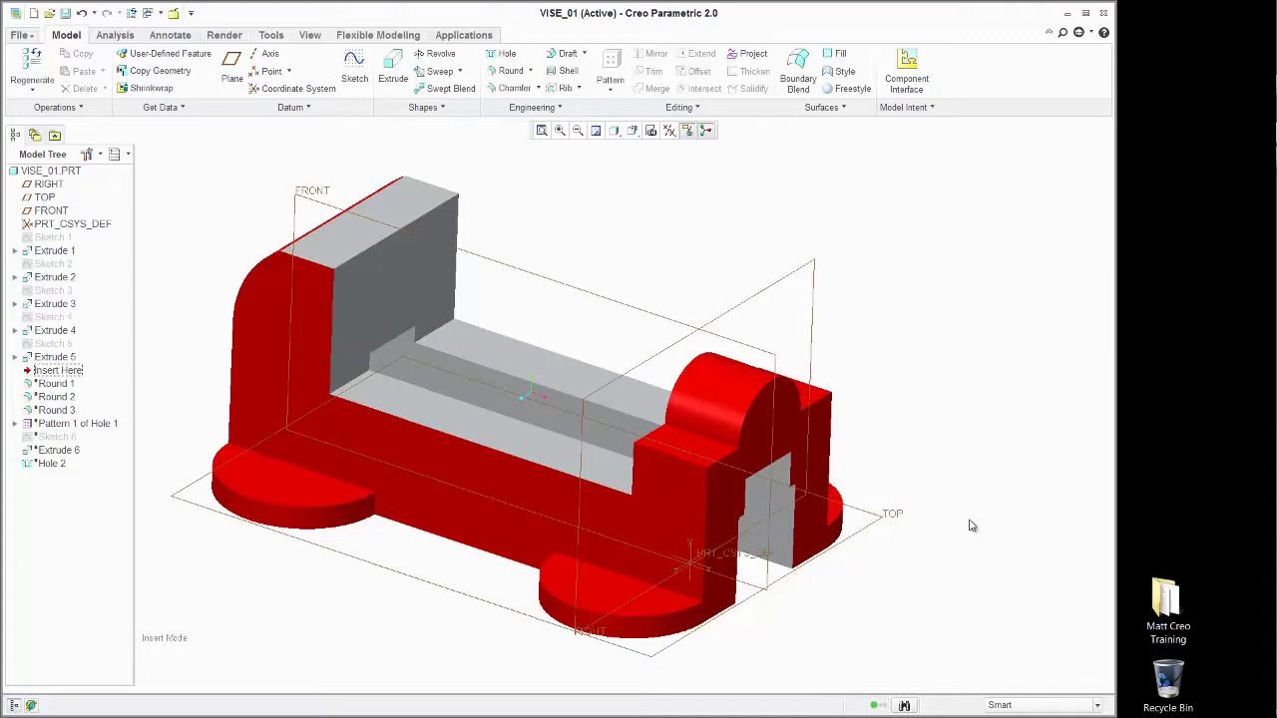
# Step: Round the jaw's top, front top and rear top edges with a 0.125 radius
pyautogui.click(514, 71)
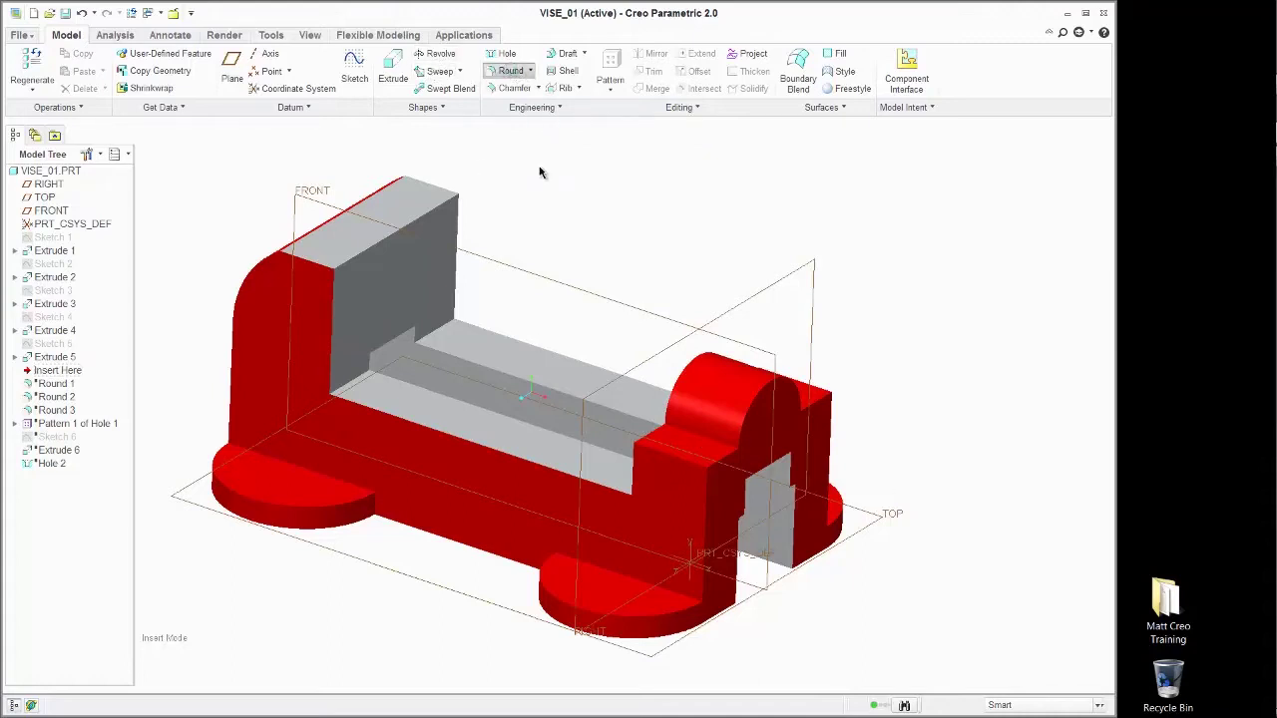
pyautogui.click(699, 434)
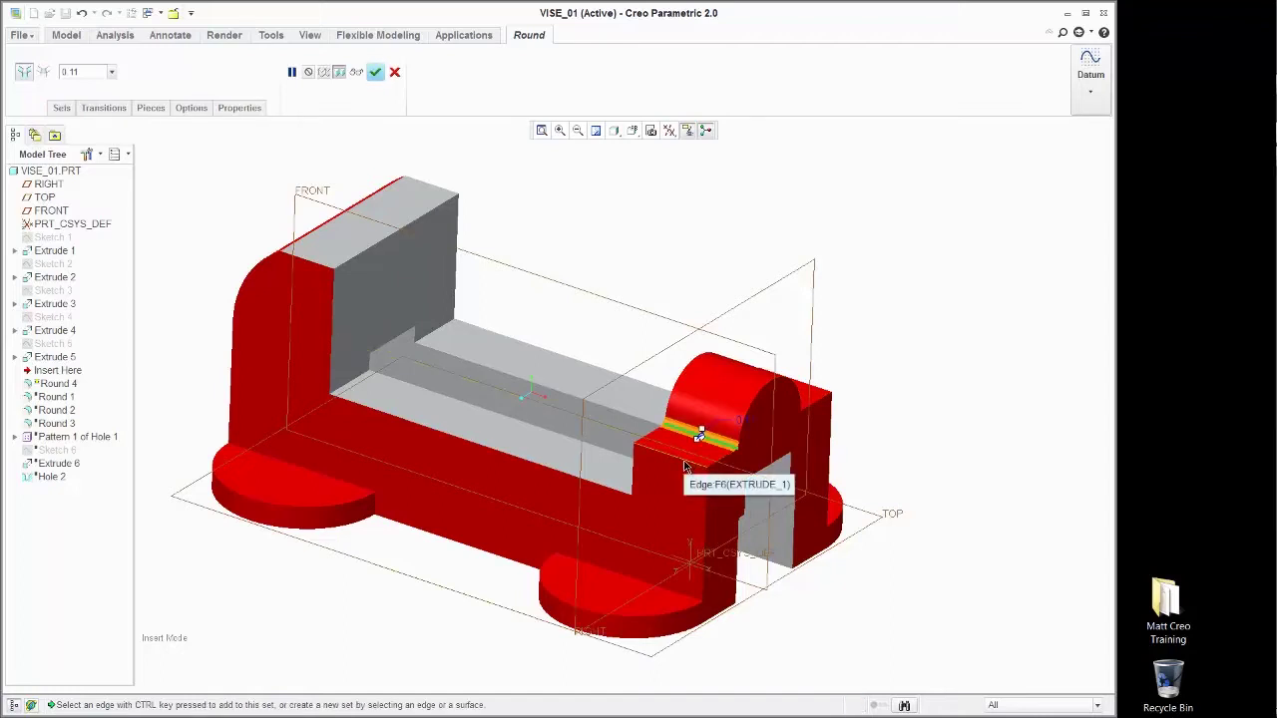
pyautogui.keyDown('ctrl'); pyautogui.click(682, 460); pyautogui.keyUp('ctrl')
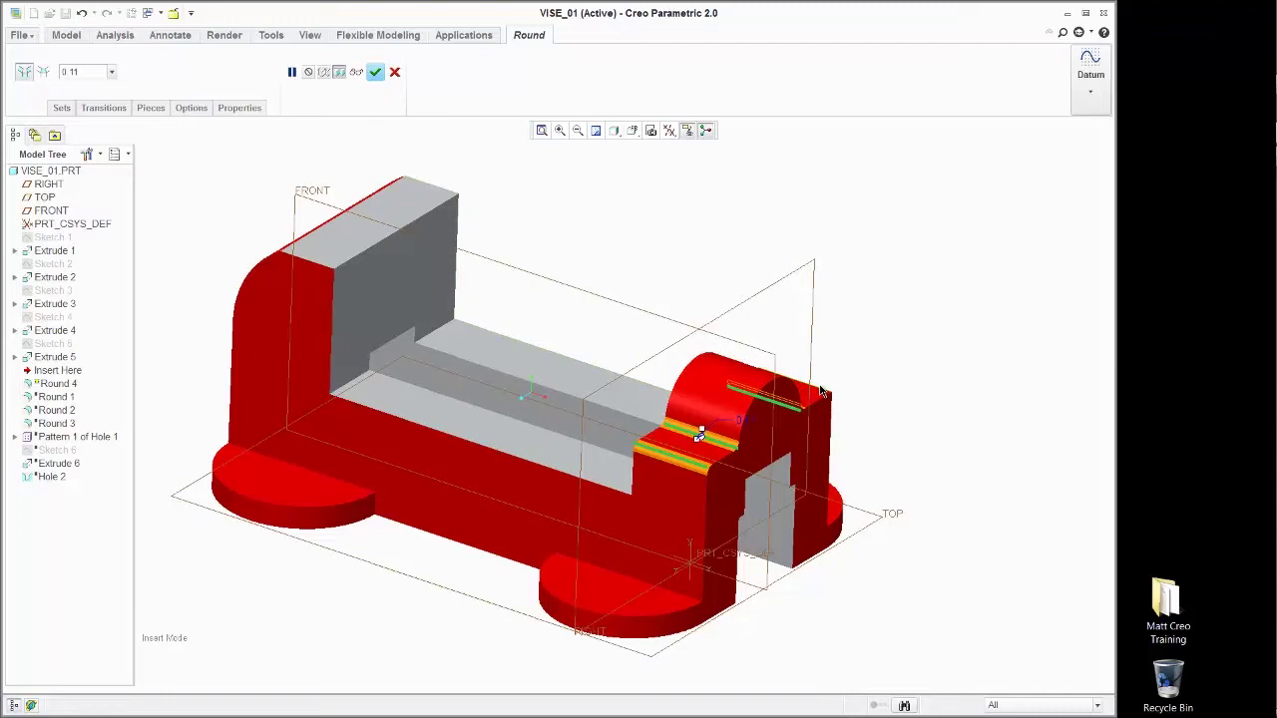
pyautogui.click(819, 391)
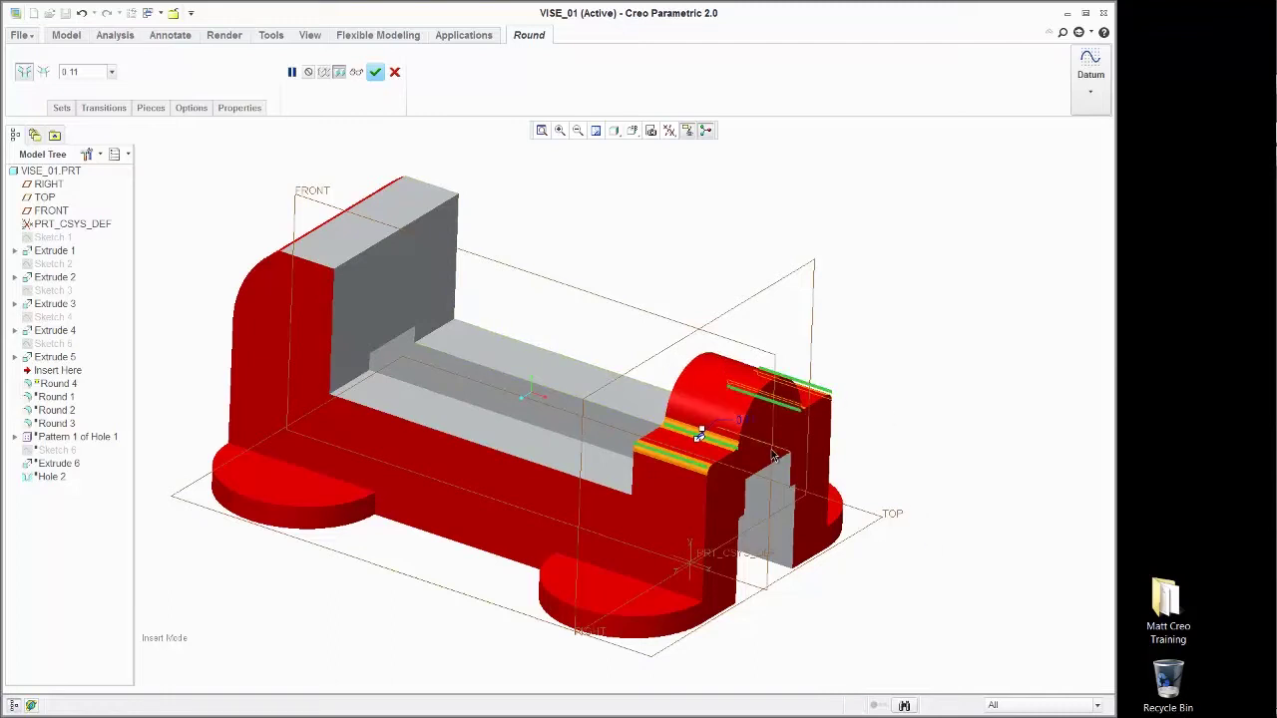
pyautogui.scroll(3, 773, 456)
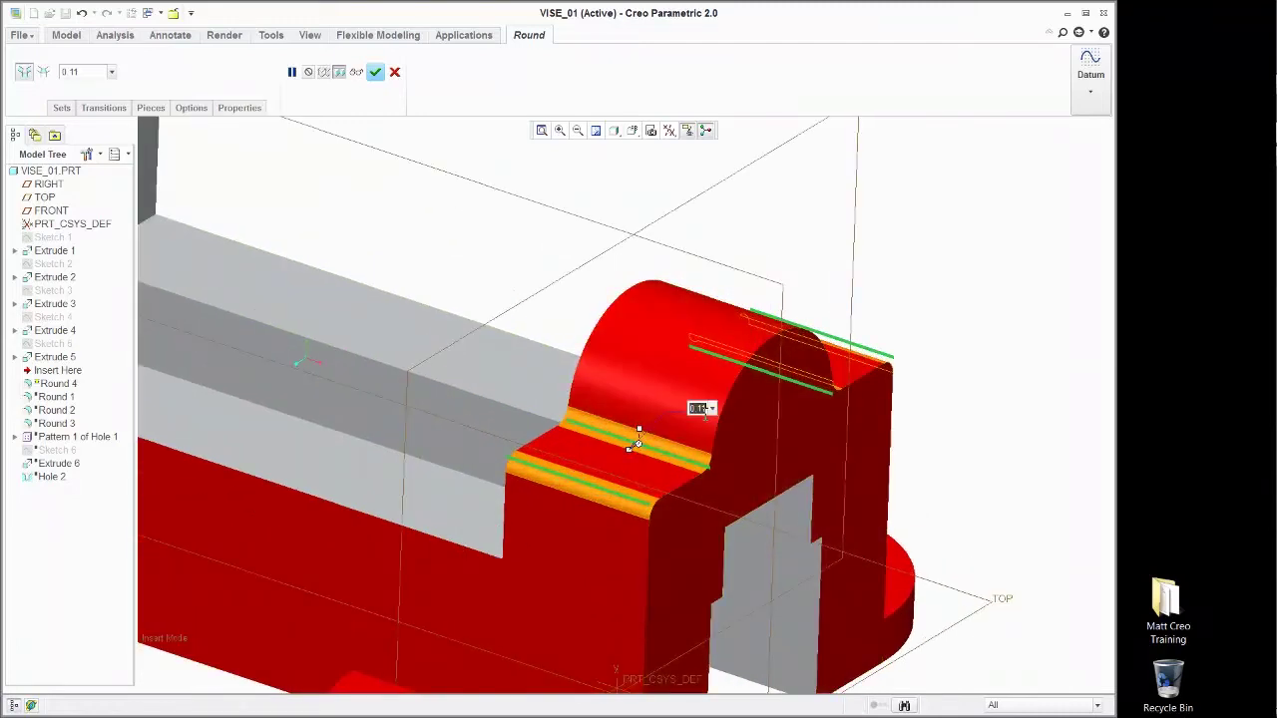
pyautogui.press('BackSpace')
pyautogui.write('.125')
pyautogui.press('Return')
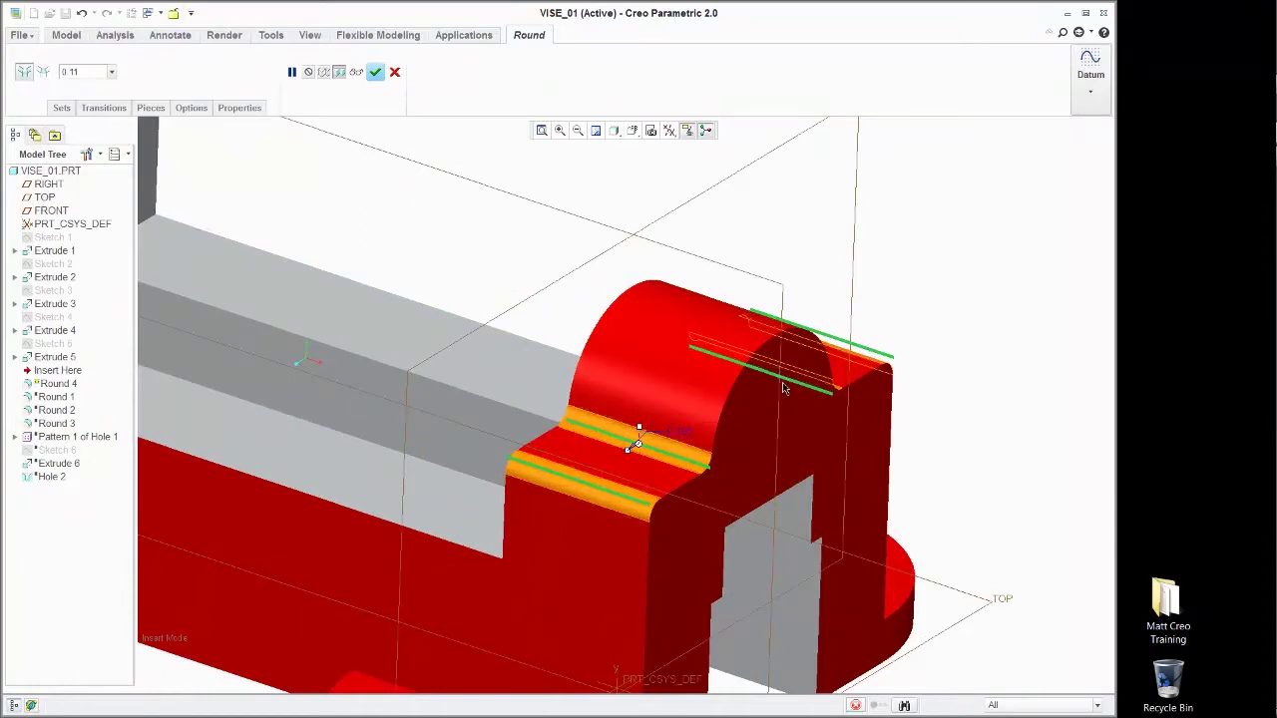
pyautogui.click(375, 72)
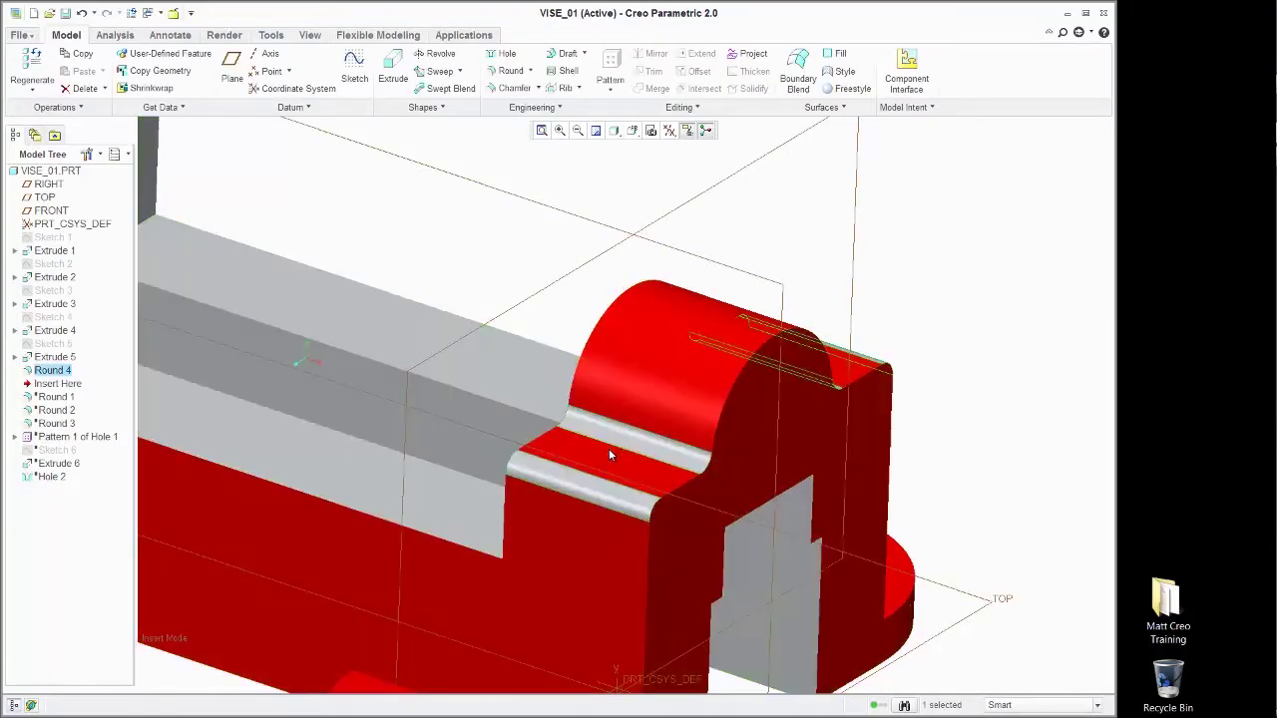
# Step: Create Round 5 at 0.13 on the jaw's arched outline edge chain
pyautogui.keyDown('shift'); pyautogui.moveTo(608, 448); pyautogui.dragTo(708, 421, button='middle'); pyautogui.keyUp('shift')
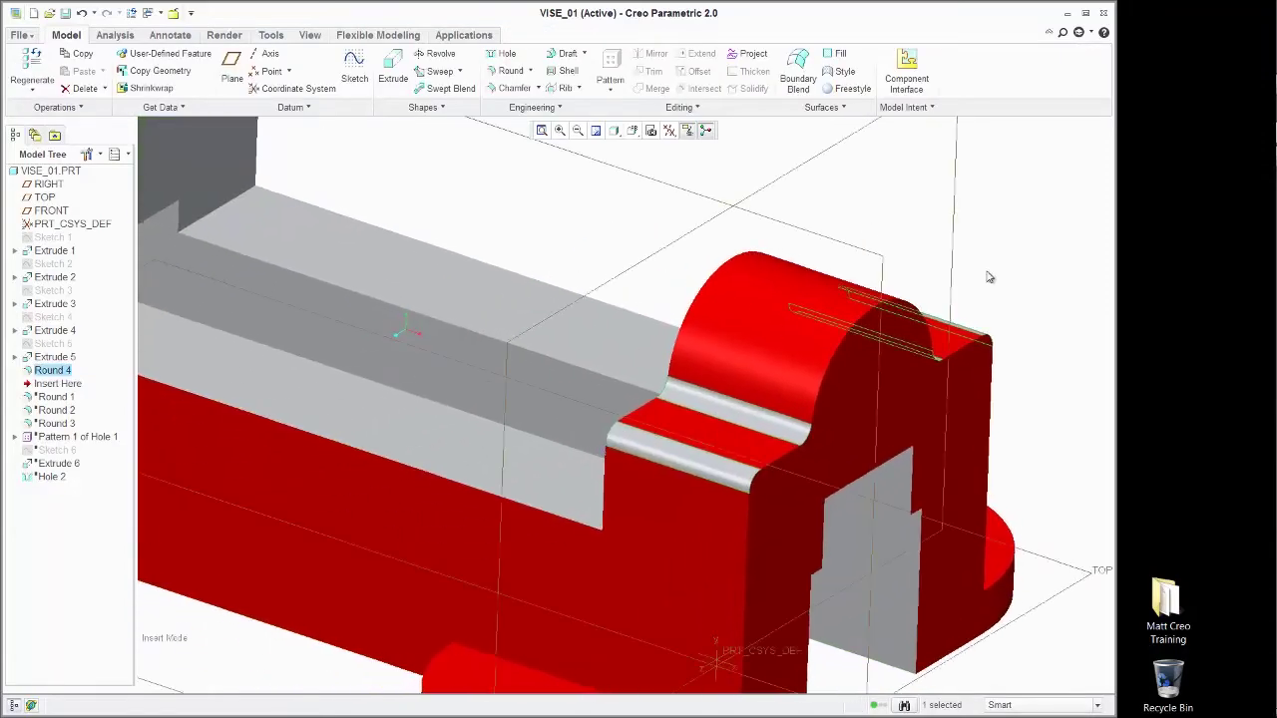
pyautogui.click(1067, 265)
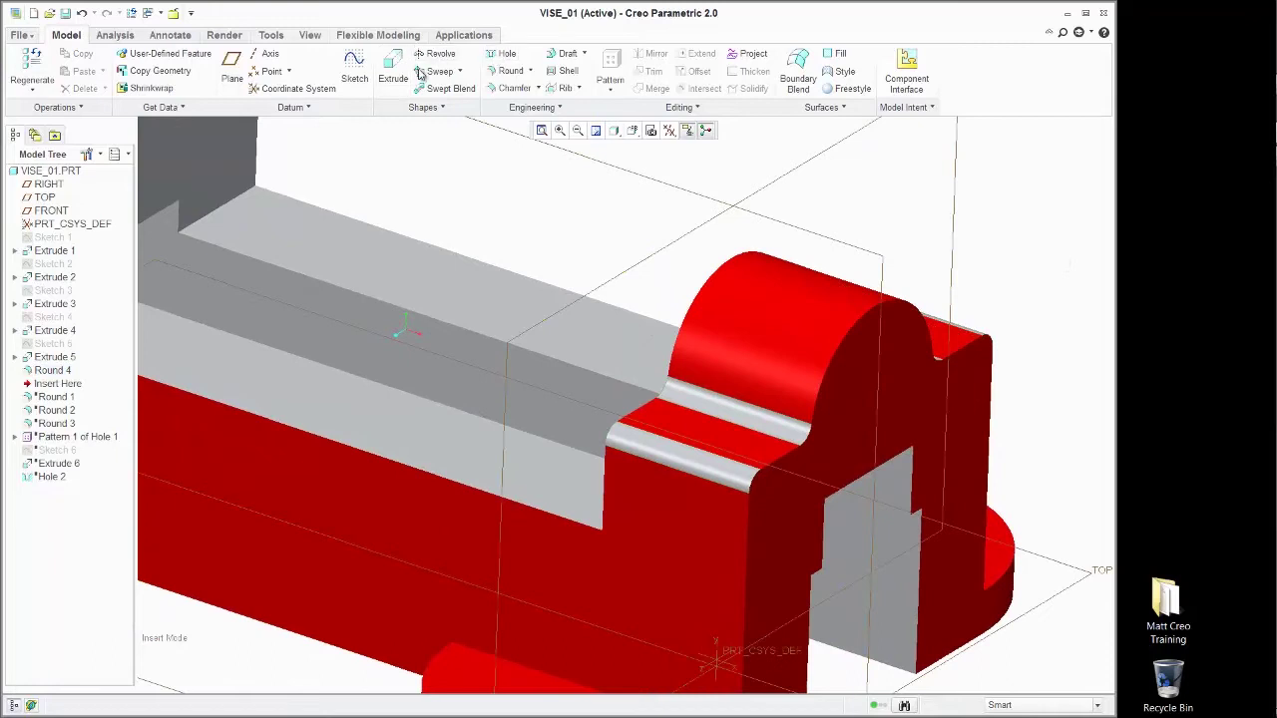
pyautogui.click(510, 71)
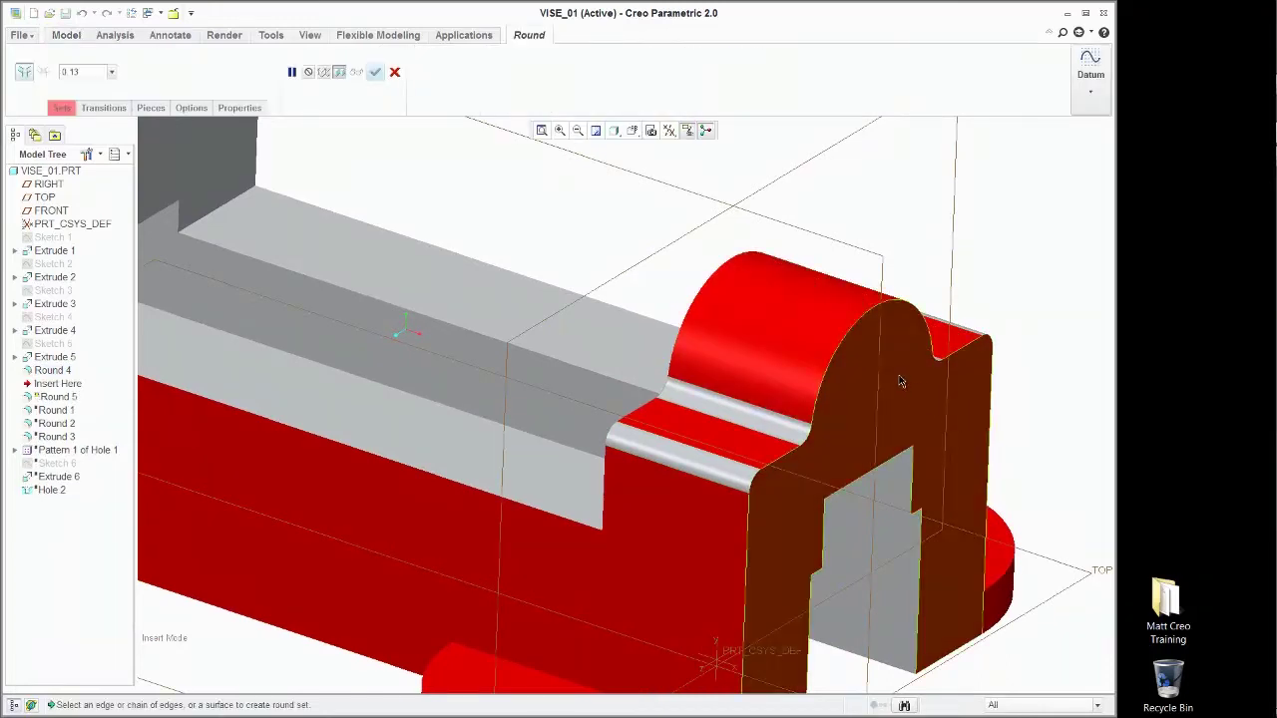
pyautogui.click(858, 327)
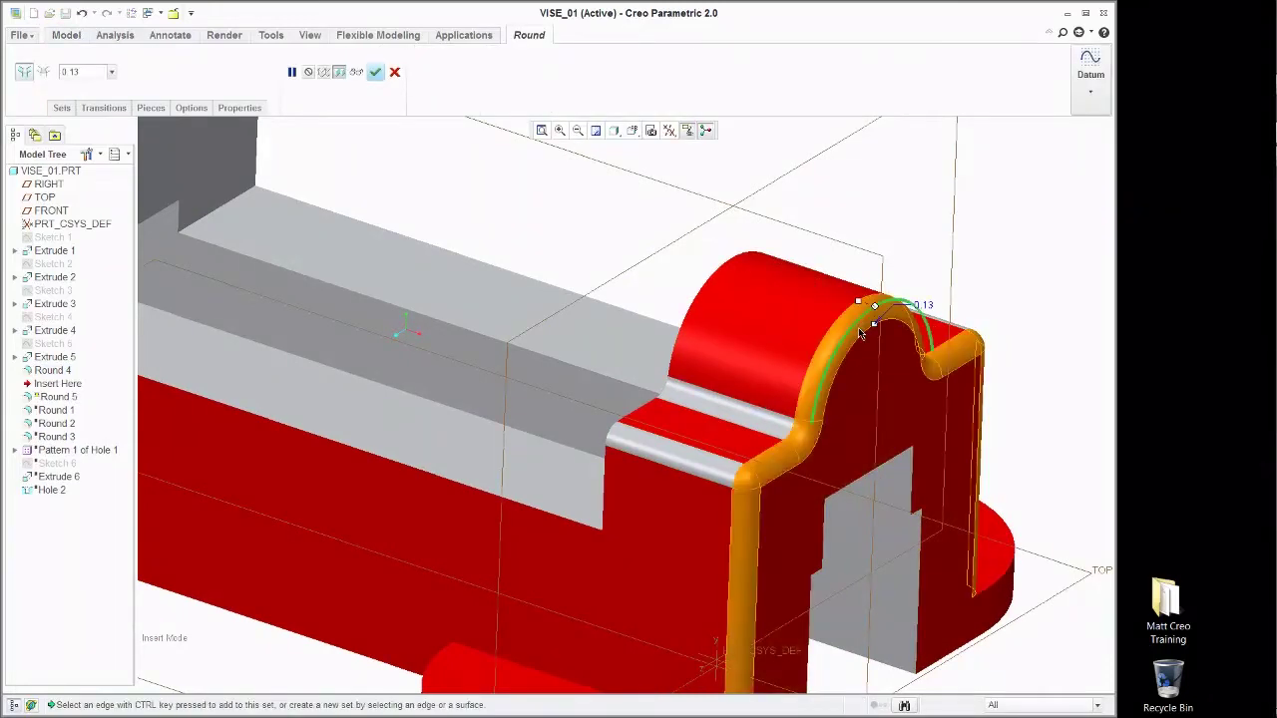
pyautogui.moveTo(858, 328); pyautogui.dragTo(771, 435, button='middle')
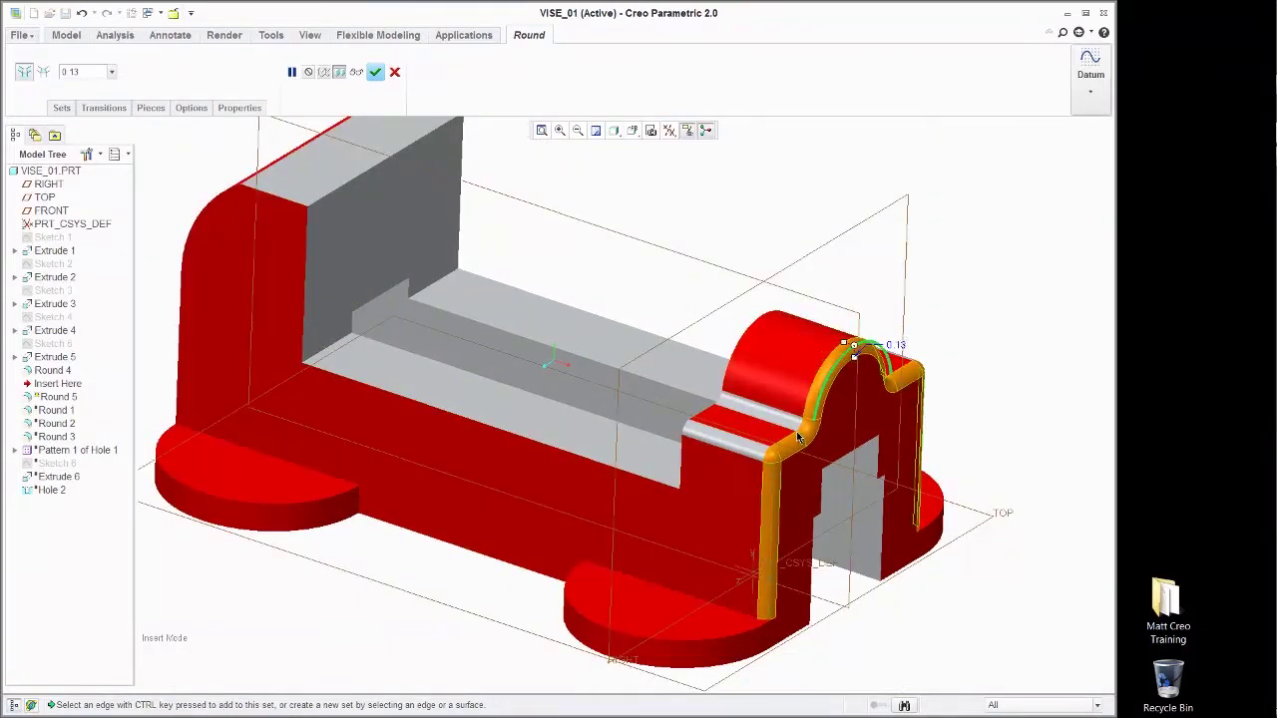
pyautogui.scroll(3, 816, 408)
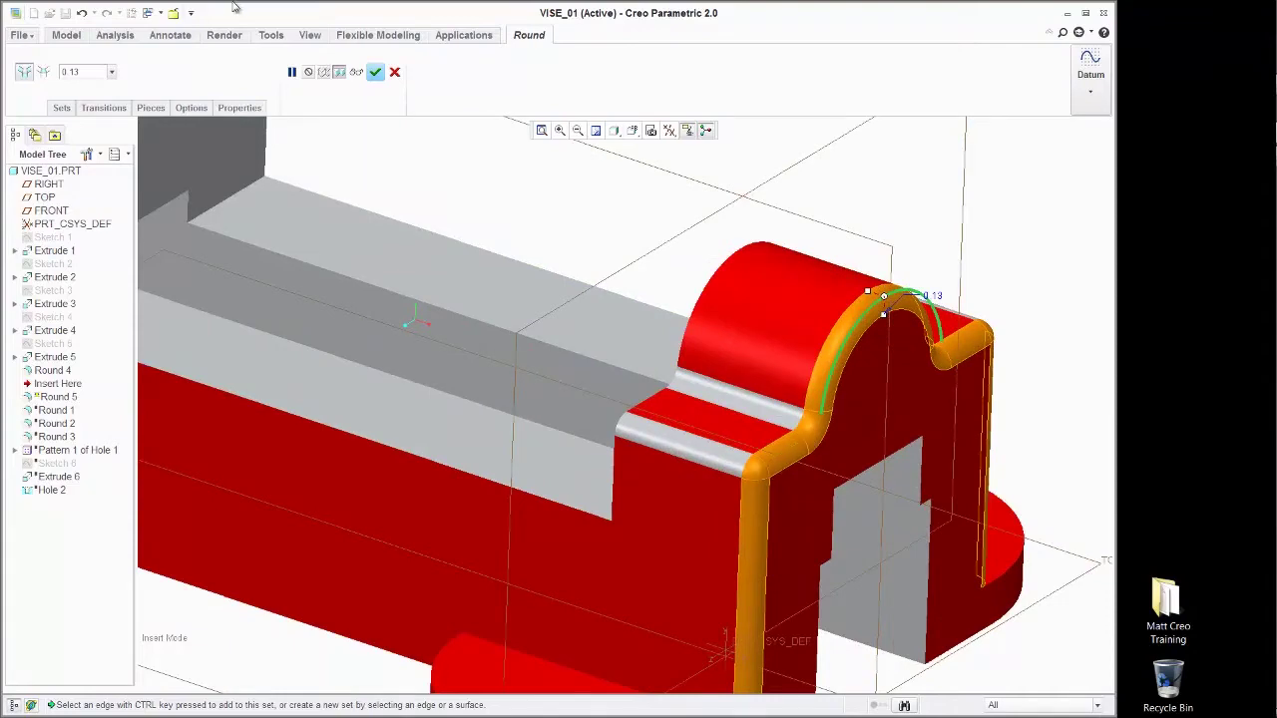
pyautogui.click(375, 73)
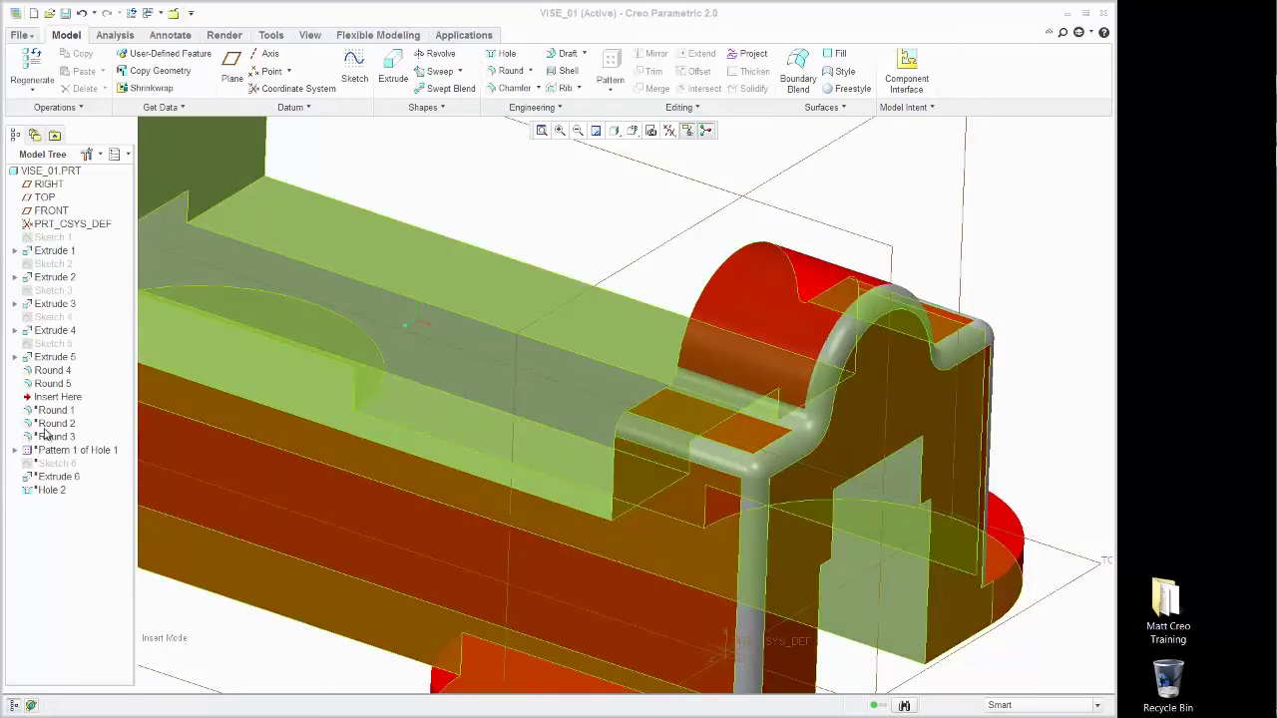
# Step: Delete Round 4 and Round 5 together from the Model Tree
pyautogui.click(55, 370)
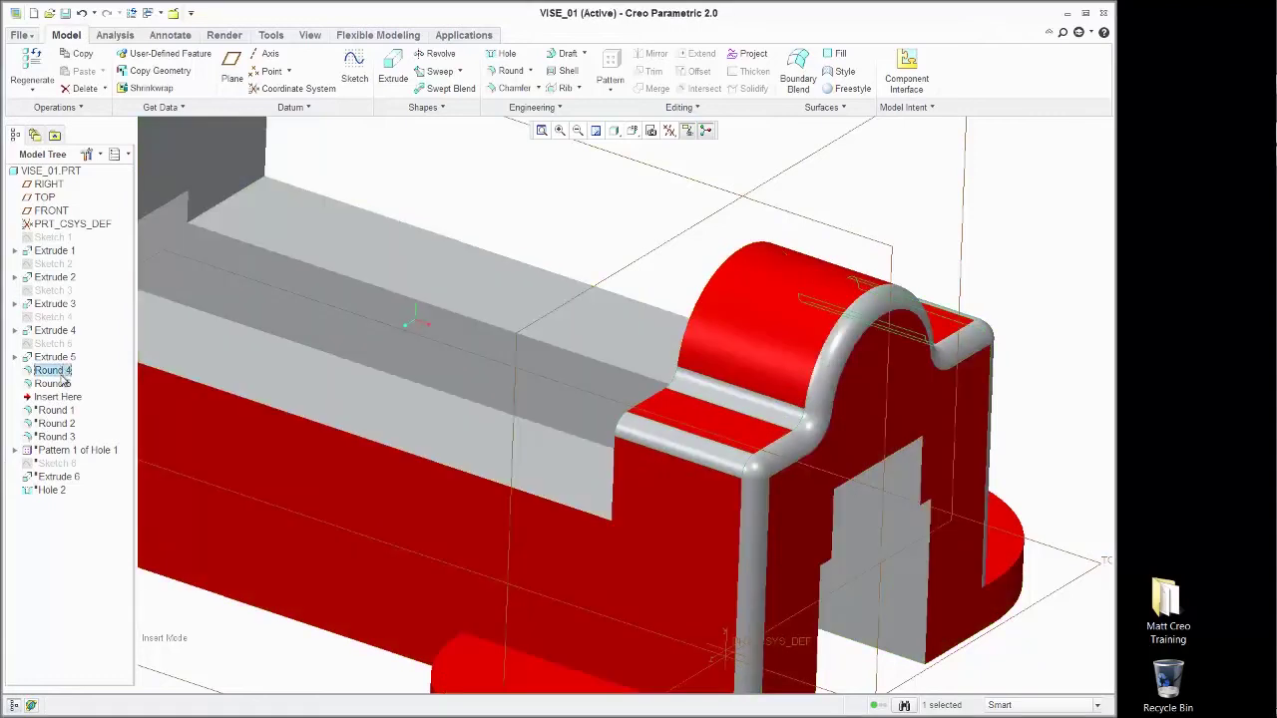
pyautogui.keyDown('ctrl'); pyautogui.click(58, 385); pyautogui.keyUp('ctrl')
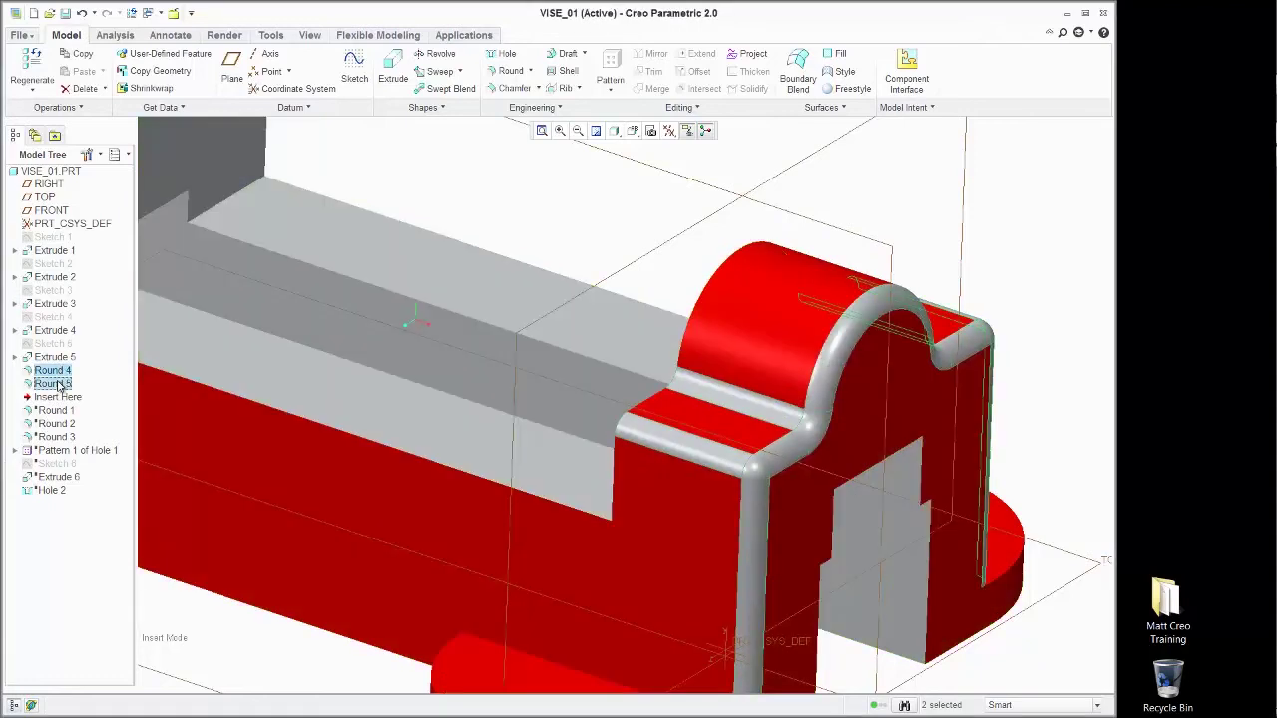
pyautogui.rightClick(58, 385)
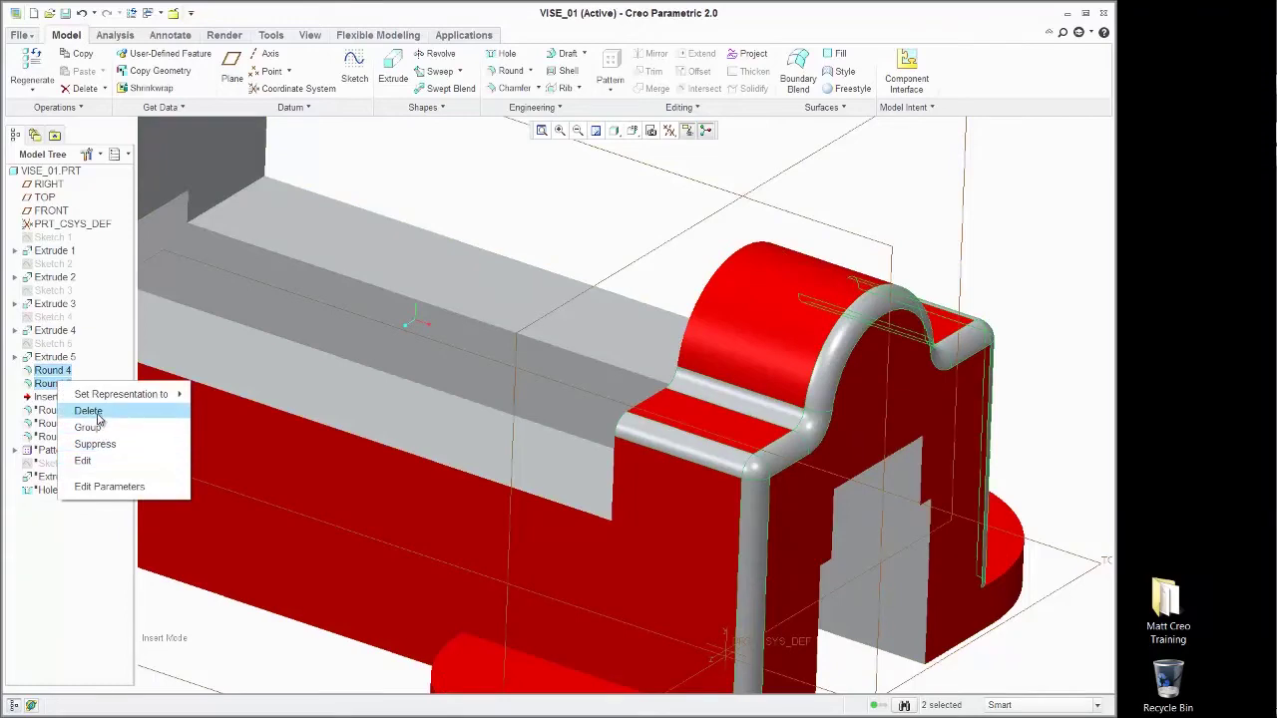
pyautogui.click(88, 411)
pyautogui.click(597, 379)
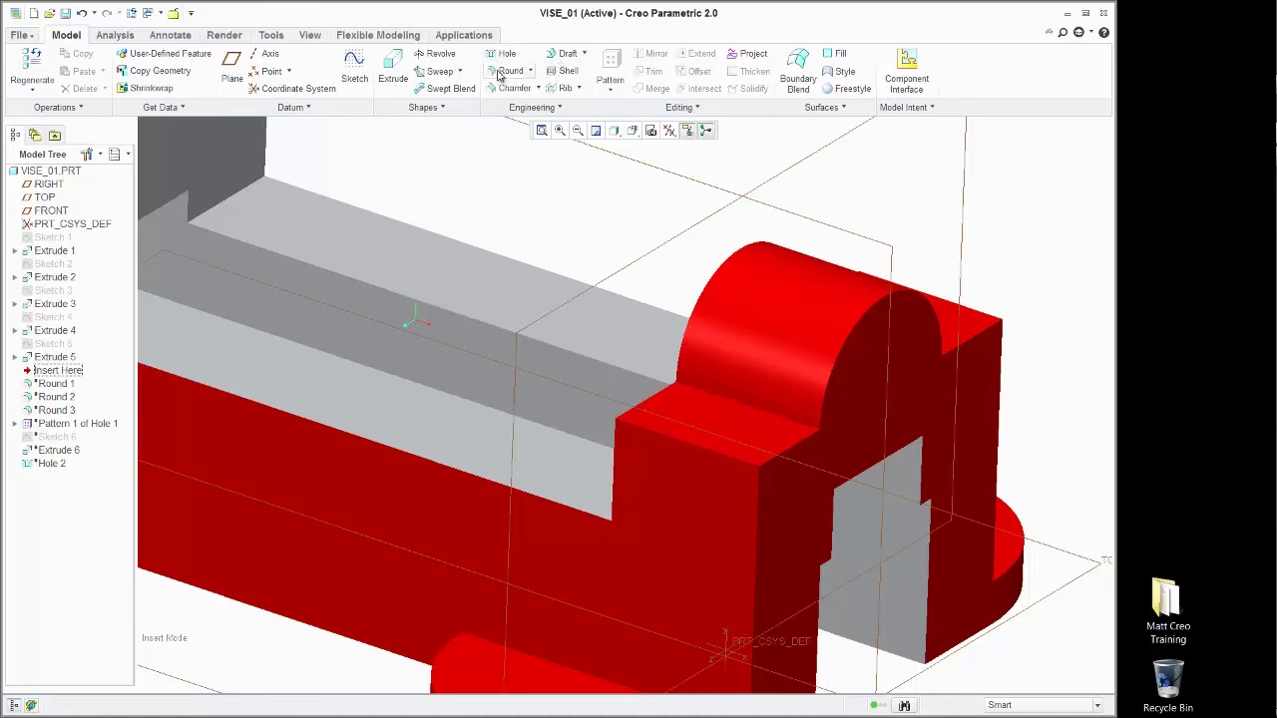
# Step: Start a 0.13 round on the jaw's ledge top edge, vertical corner edge and adjoining side edge
pyautogui.click(503, 72)
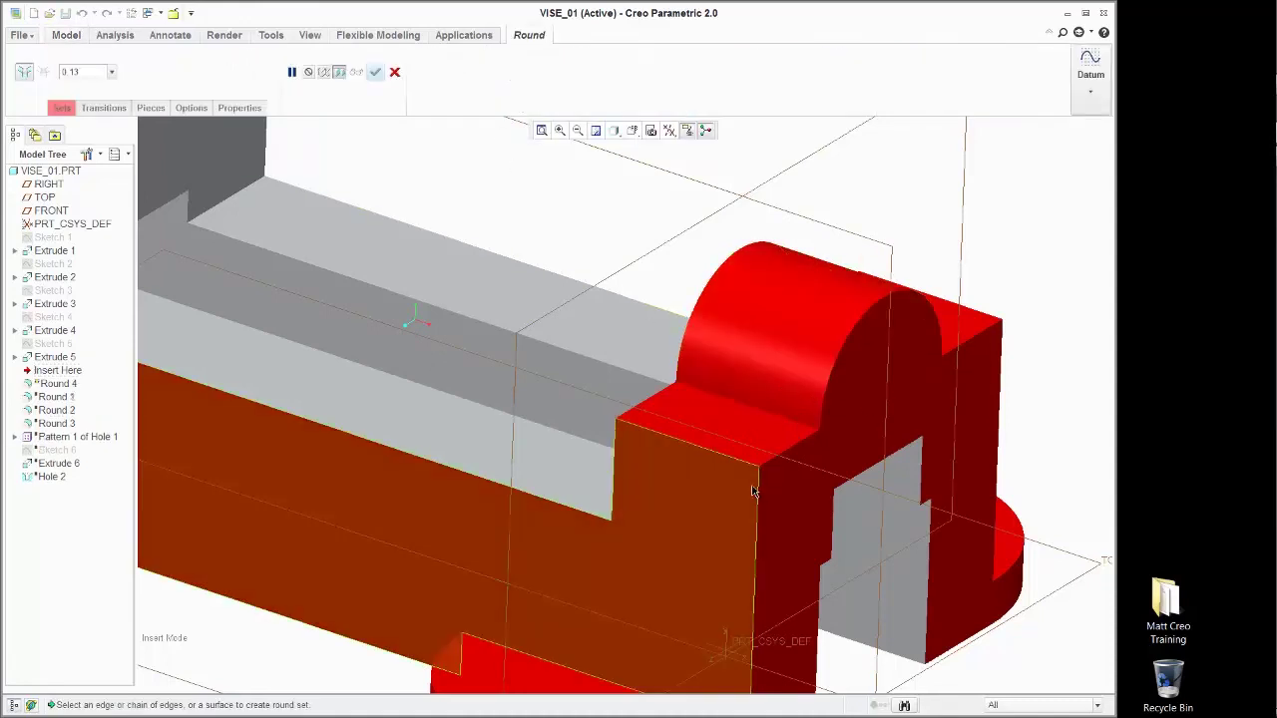
pyautogui.scroll(-3, 753, 489)
pyautogui.click(751, 460)
pyautogui.keyDown('shift'); pyautogui.moveTo(751, 460); pyautogui.dragTo(681, 441, button='middle'); pyautogui.keyUp('shift')
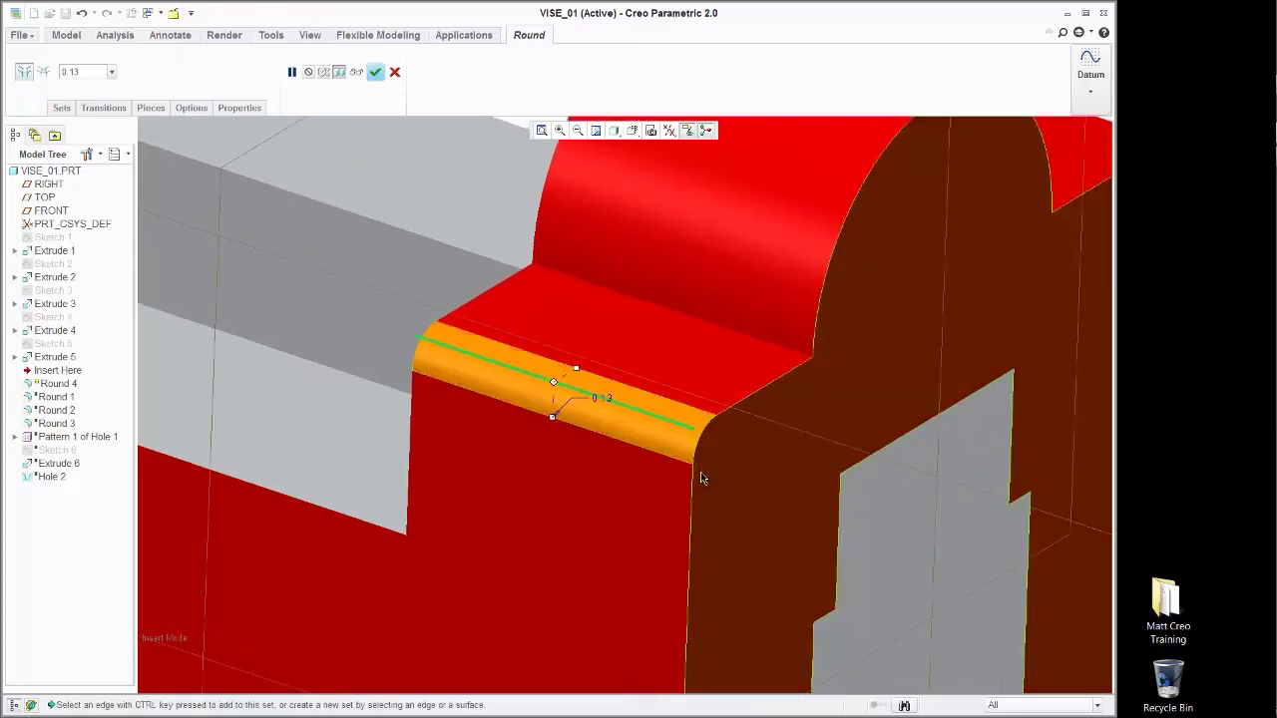
pyautogui.keyDown('ctrl'); pyautogui.click(690, 477); pyautogui.keyUp('ctrl')
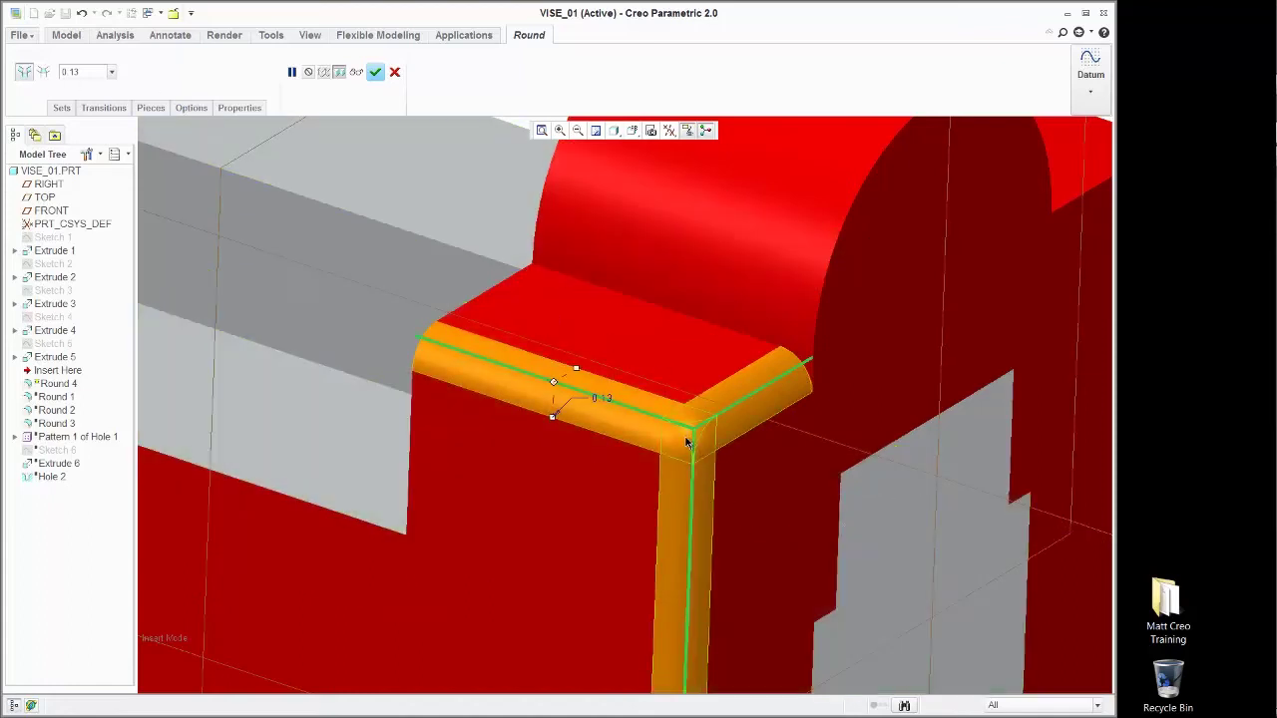
# Step: Make the three-edge corner a Corner Sphere transition with radius 0.19
pyautogui.click(44, 74)
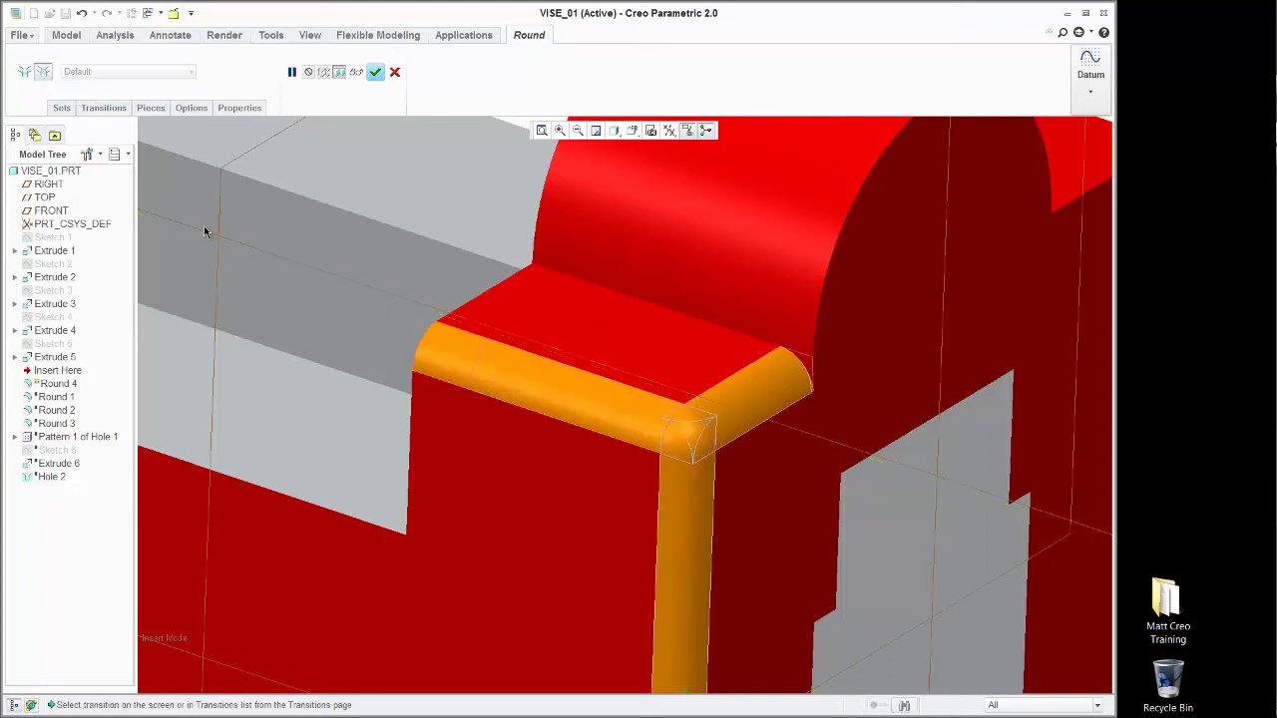
pyautogui.click(671, 435)
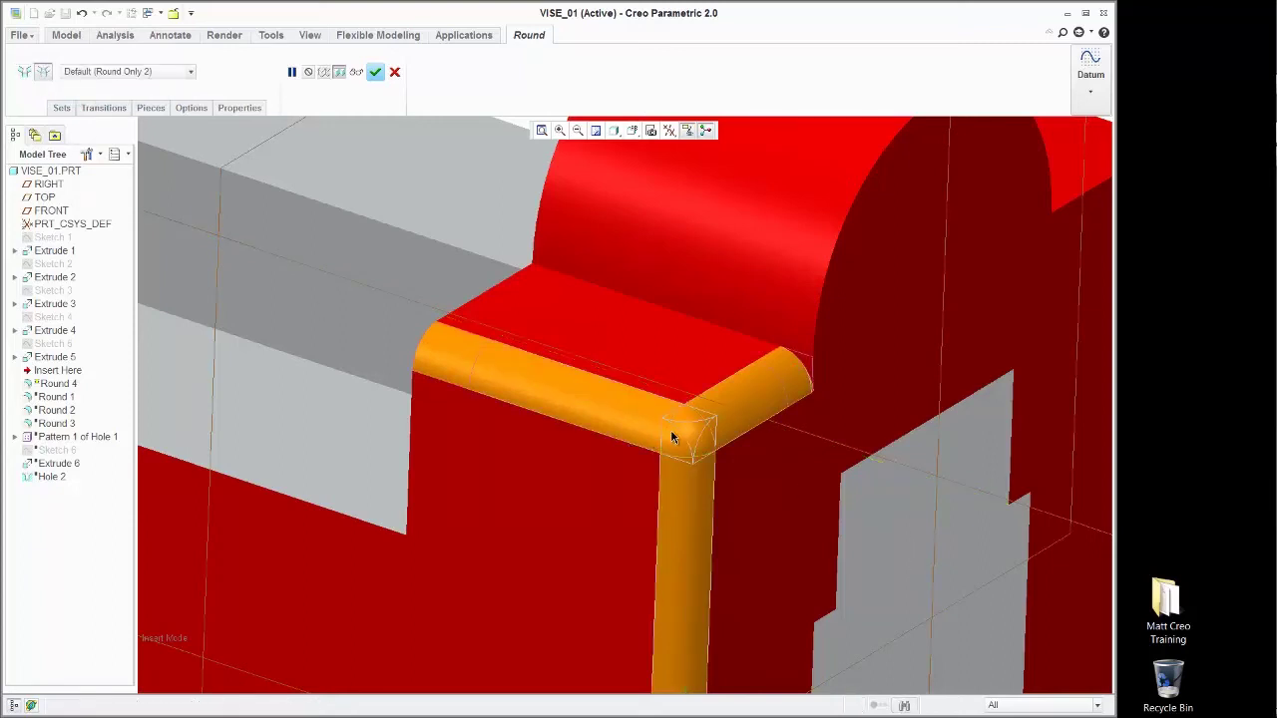
pyautogui.click(150, 72)
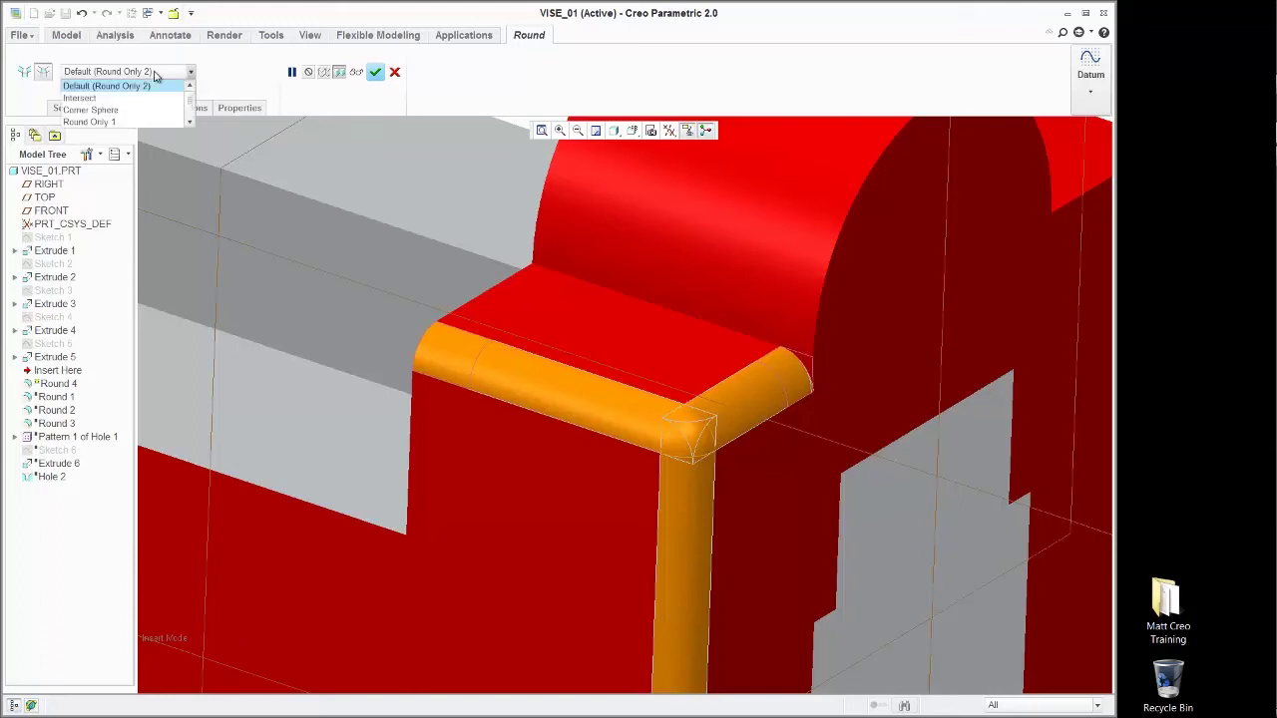
pyautogui.click(90, 109)
pyautogui.scroll(-2, 708, 438)
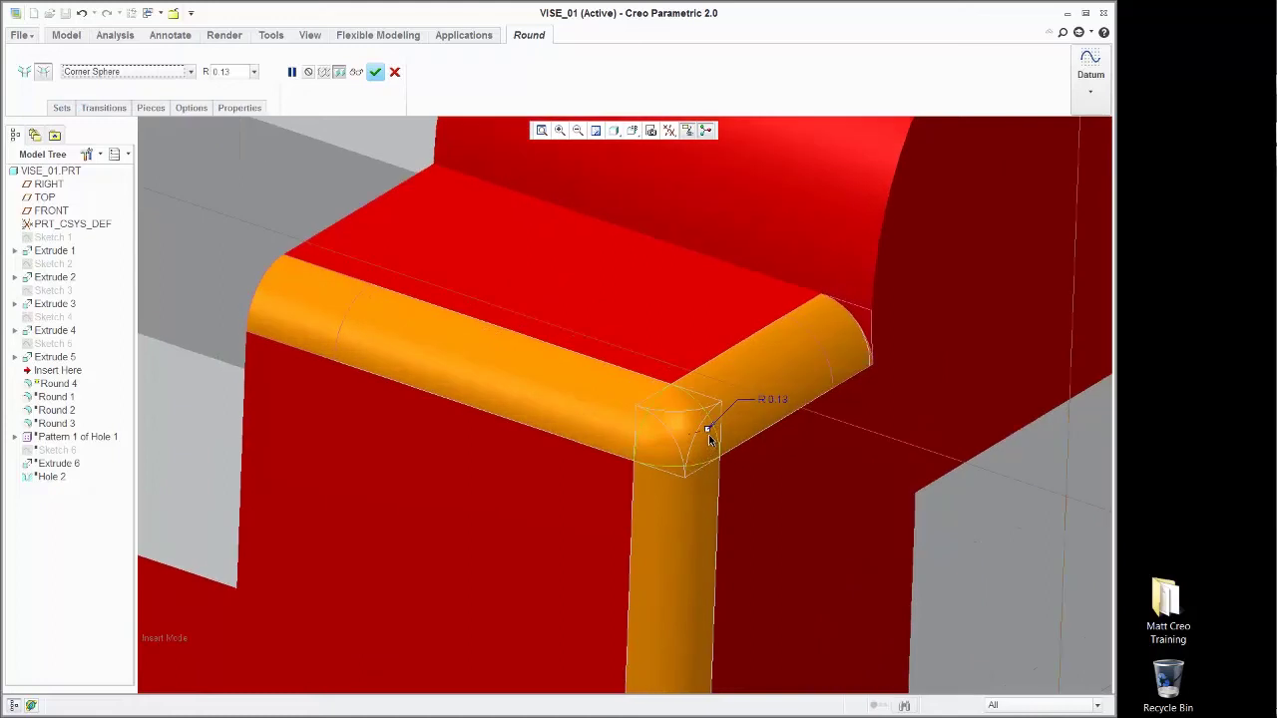
pyautogui.moveTo(707, 432); pyautogui.dragTo(717, 436)
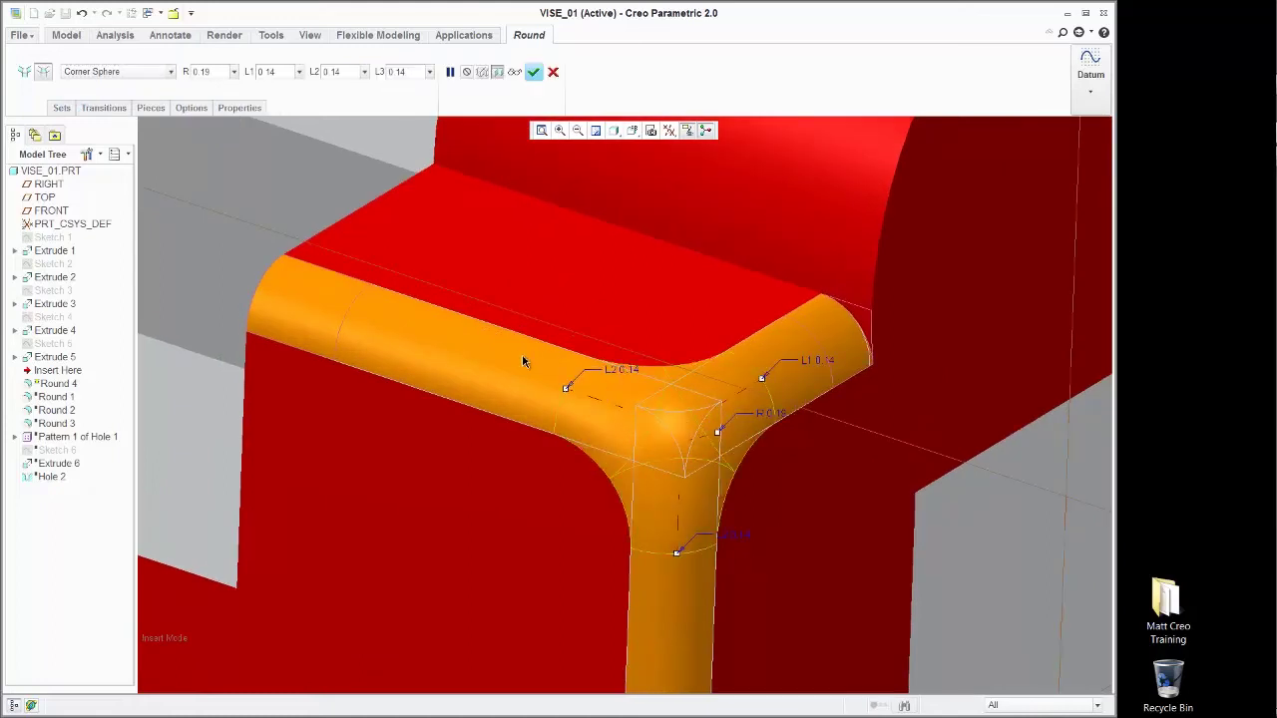
# Step: Lengthen the L2 and L1 transition distances and preview the corner from below
pyautogui.moveTo(564, 393); pyautogui.dragTo(528, 389)
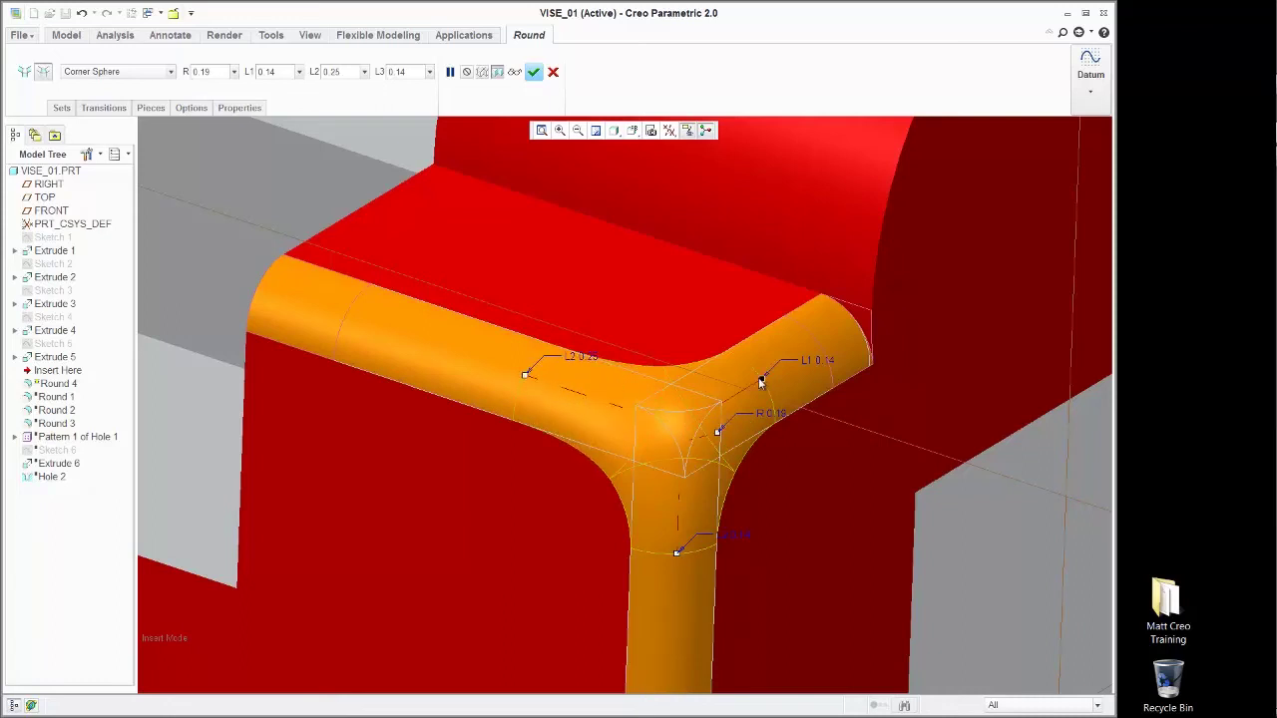
pyautogui.moveTo(760, 382)
pyautogui.mouseDown()
pyautogui.moveTo(789, 361)
pyautogui.moveTo(782, 370)
pyautogui.mouseUp()
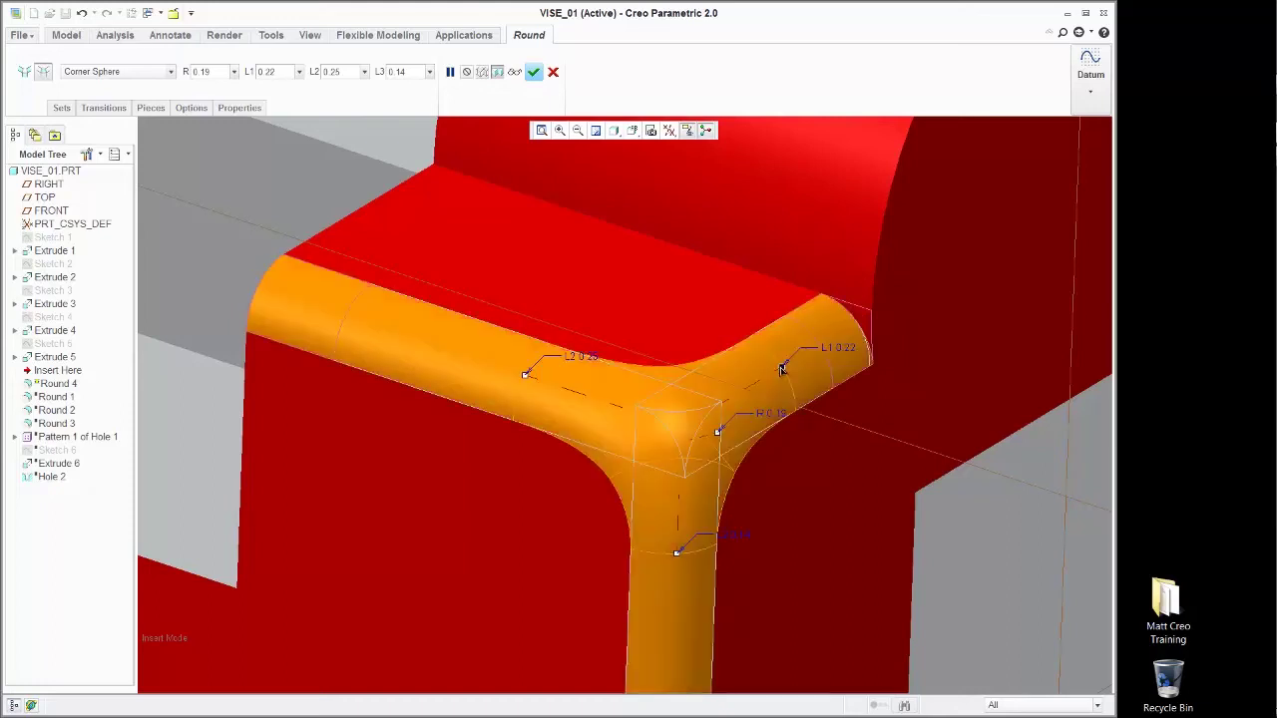
pyautogui.click(515, 72)
pyautogui.moveTo(684, 471); pyautogui.dragTo(678, 342, button='middle')
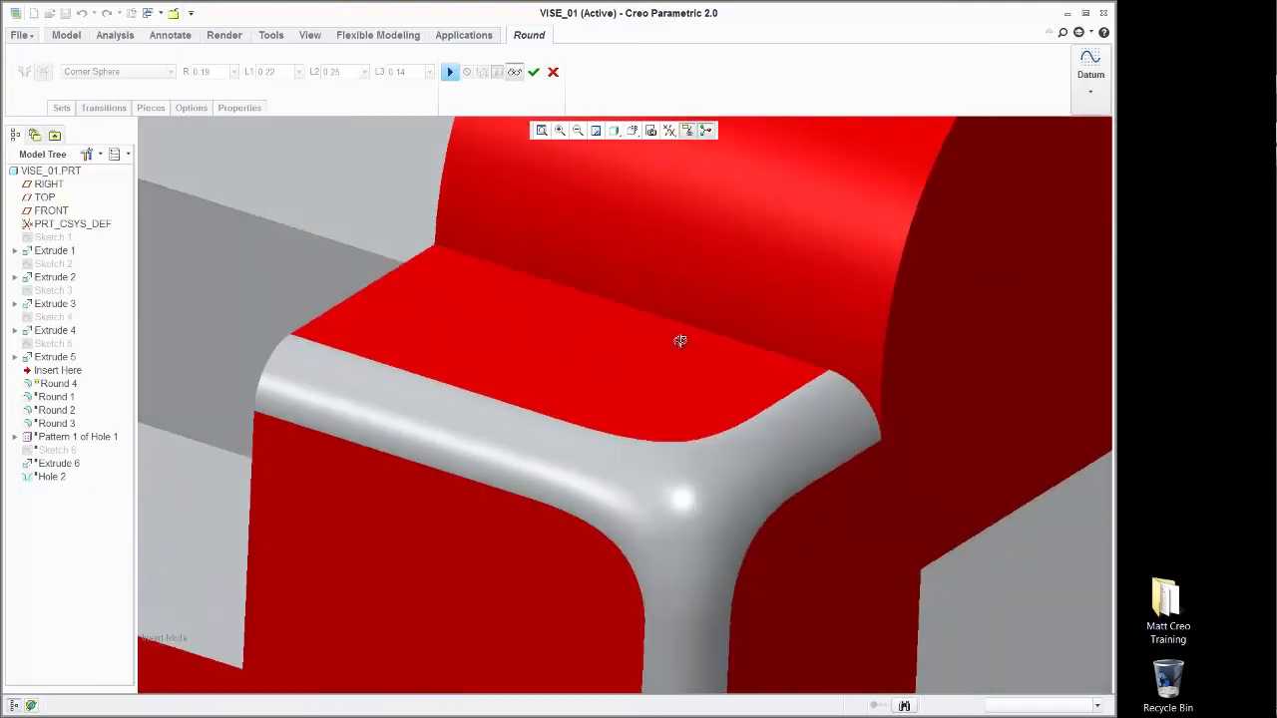
# Step: Set L3 to 0.25 and L1 and L2 to 0.13, then finish the round
pyautogui.click(450, 74)
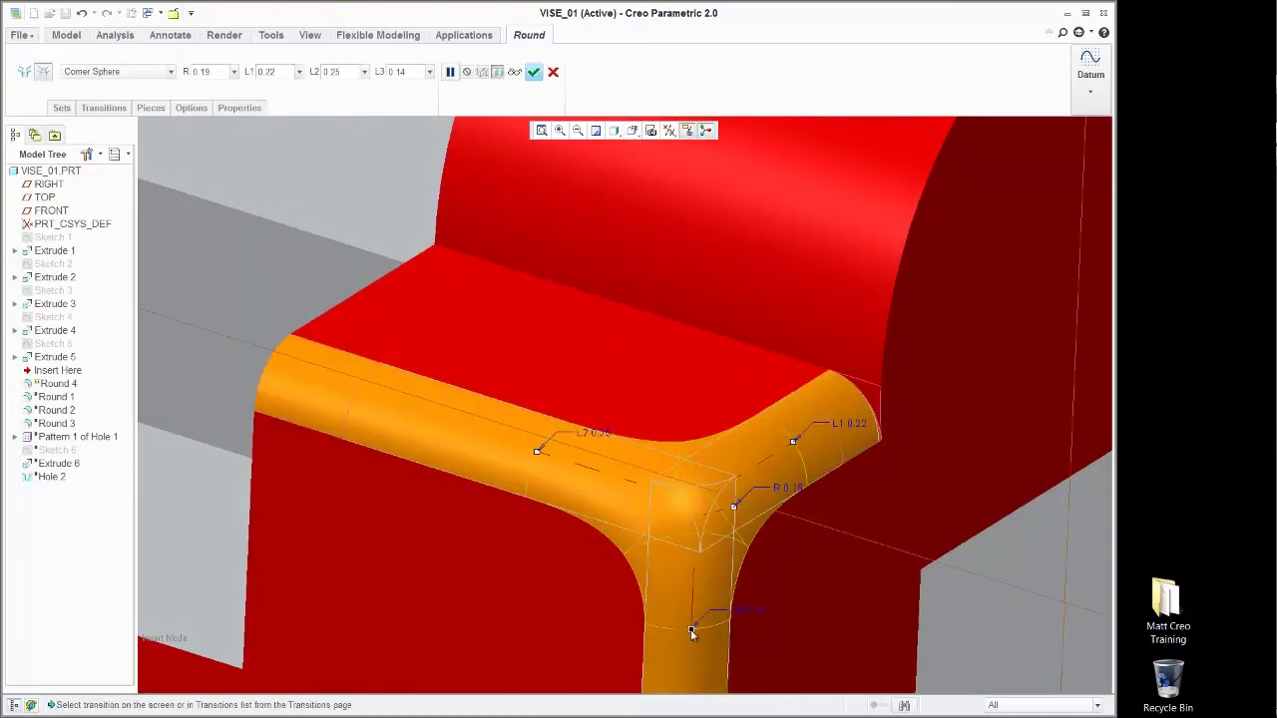
pyautogui.moveTo(692, 631); pyautogui.dragTo(688, 681)
pyautogui.keyDown('shift'); pyautogui.moveTo(686, 601); pyautogui.dragTo(686, 476, button='middle'); pyautogui.keyUp('shift')
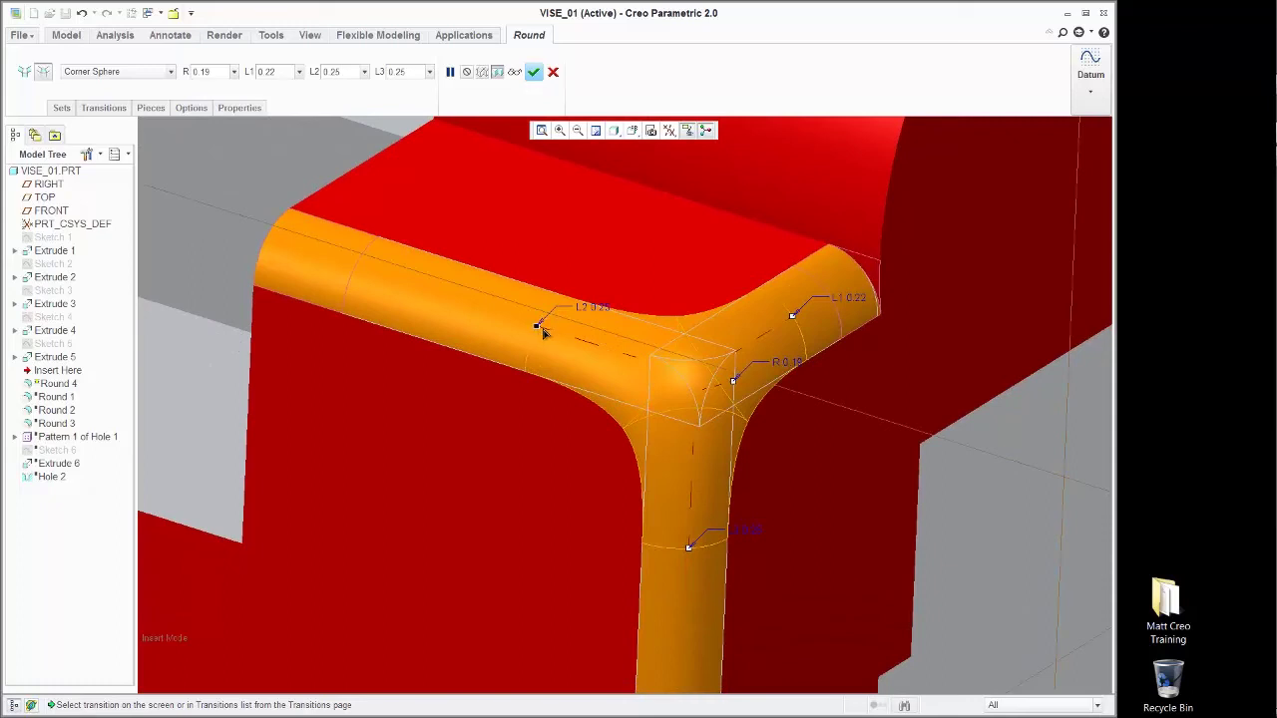
pyautogui.moveTo(539, 330); pyautogui.dragTo(574, 337)
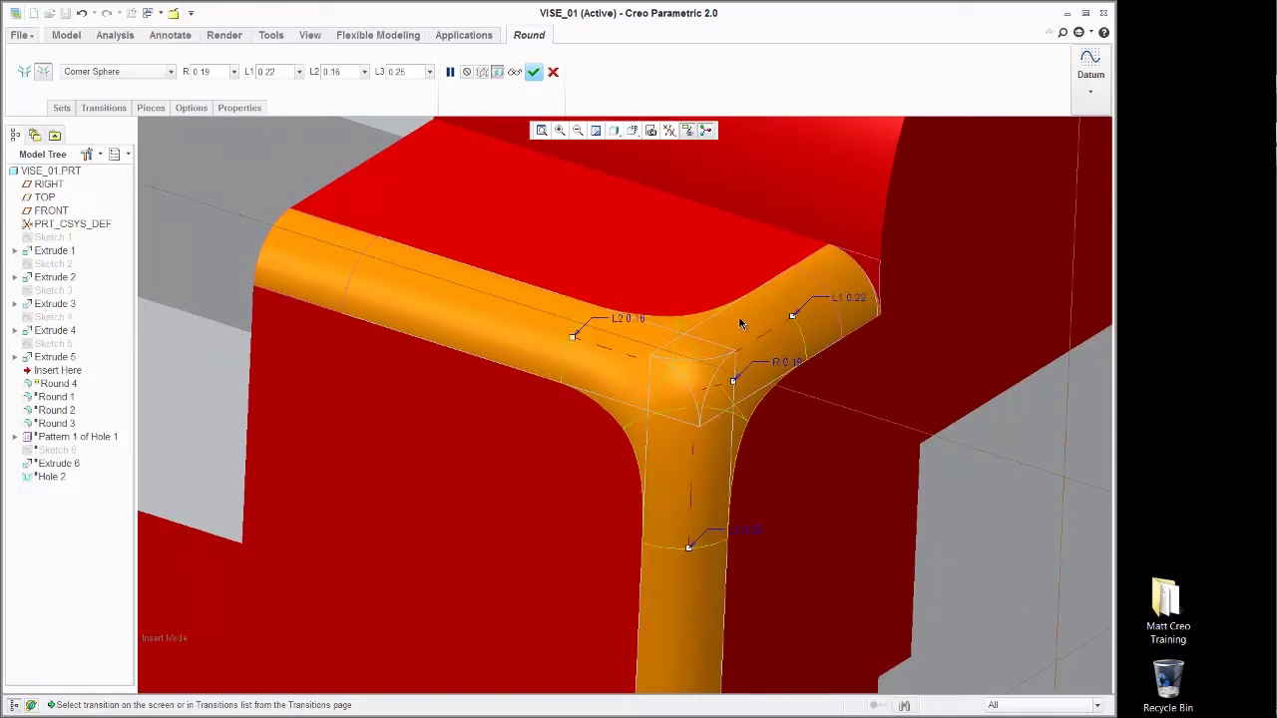
pyautogui.moveTo(792, 317); pyautogui.dragTo(770, 335)
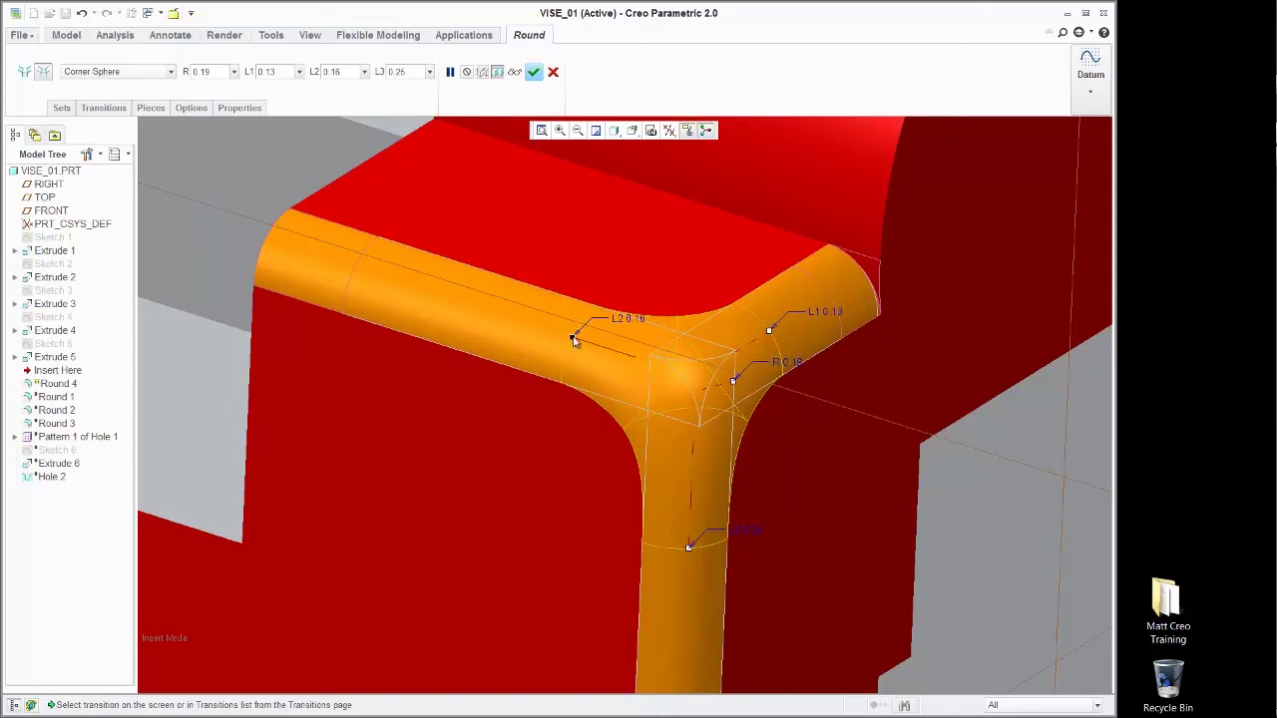
pyautogui.moveTo(574, 338); pyautogui.dragTo(586, 343)
pyautogui.click(534, 72)
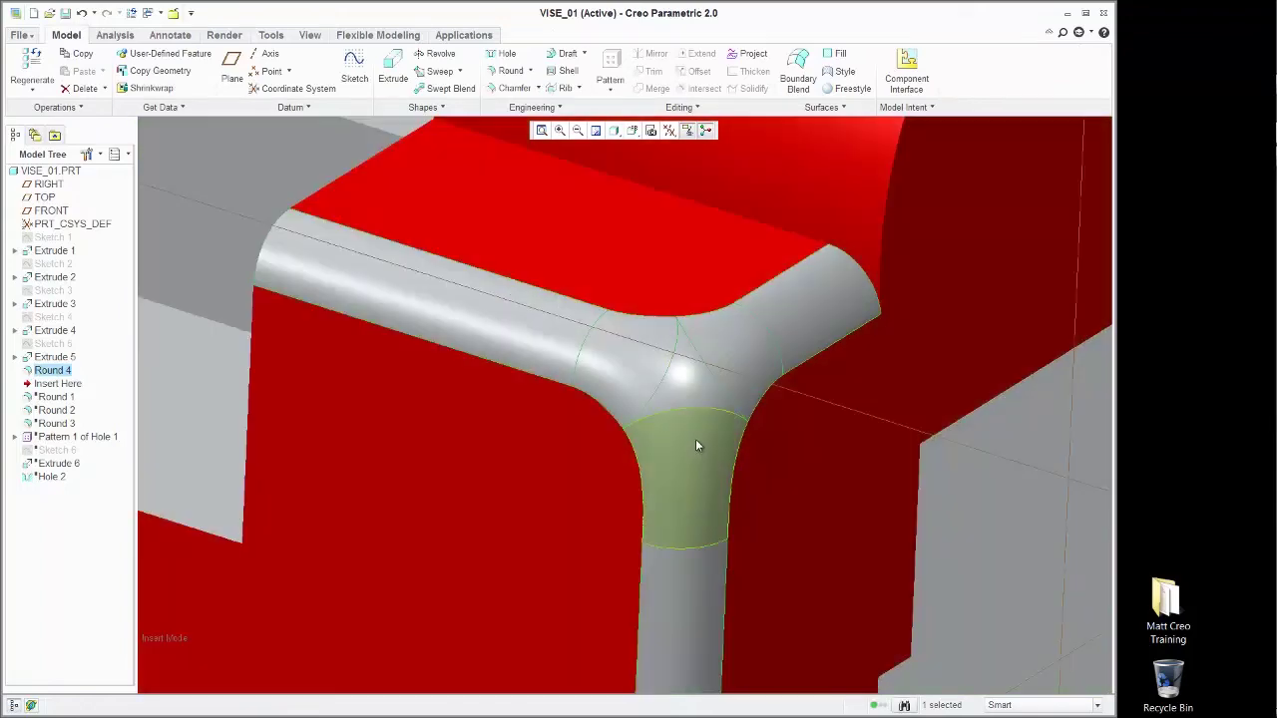
# Step: From the top view, select Round 4's corner-sphere patch, top round strip and small corner patches
pyautogui.moveTo(695, 438); pyautogui.dragTo(599, 390, button='middle')
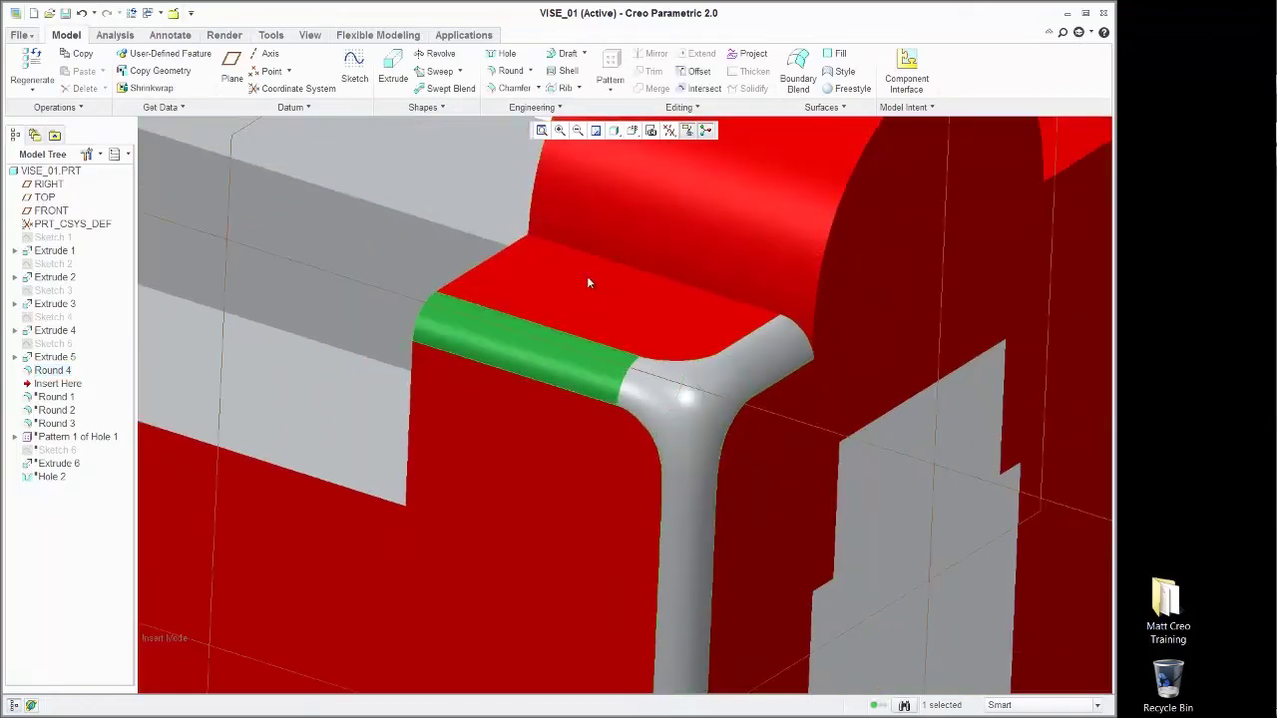
pyautogui.keyDown('ctrl'); pyautogui.click(654, 399); pyautogui.keyUp('ctrl')
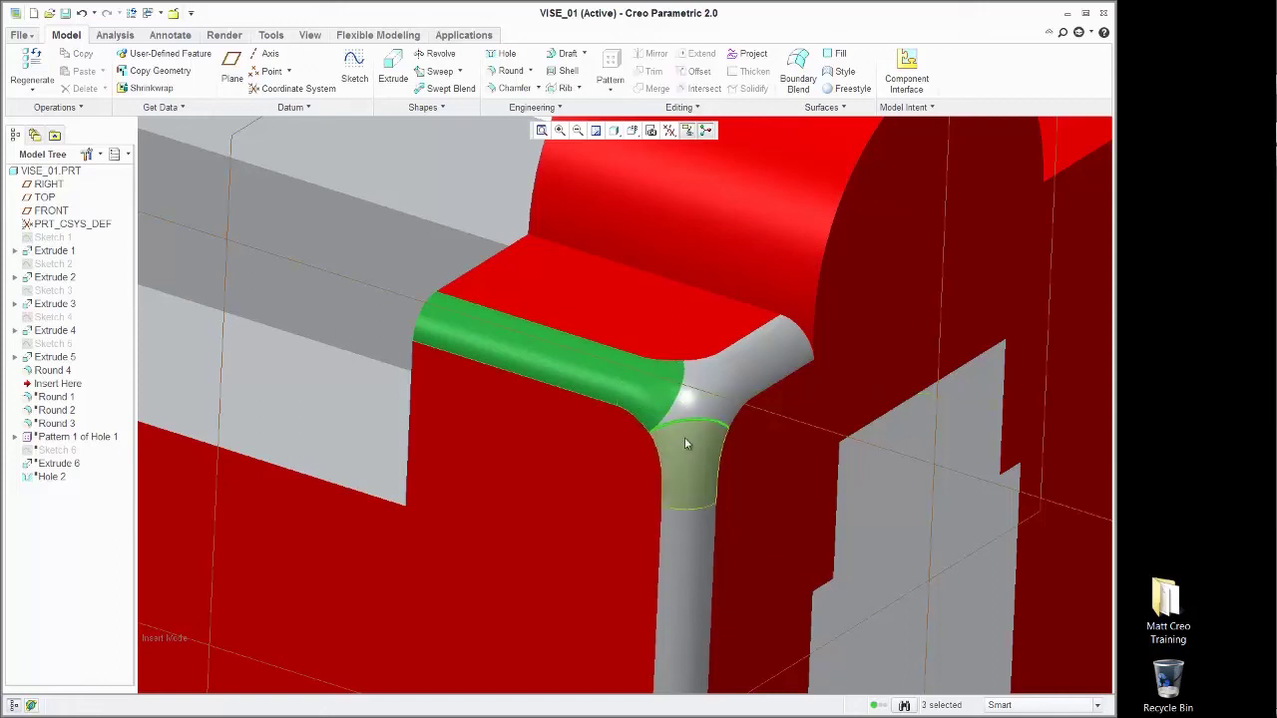
pyautogui.keyDown('ctrl'); pyautogui.click(685, 439); pyautogui.keyUp('ctrl')
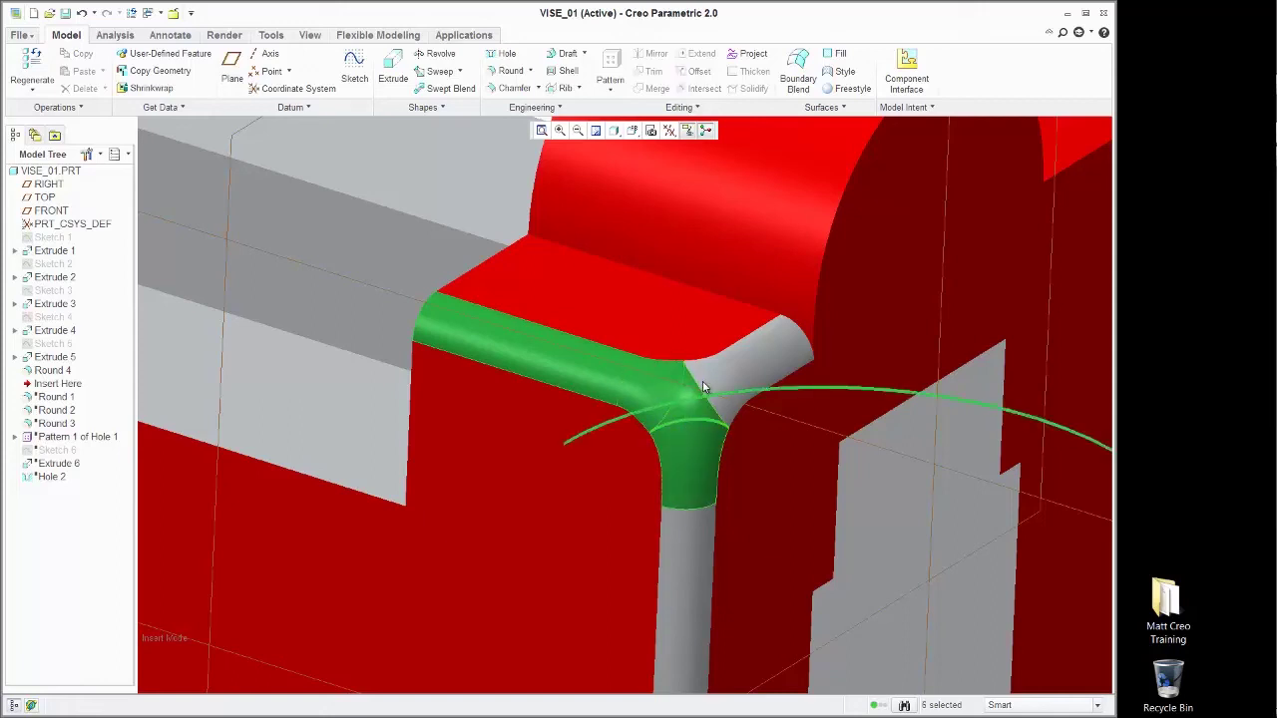
pyautogui.keyDown('ctrl'); pyautogui.click(766, 355); pyautogui.keyUp('ctrl')
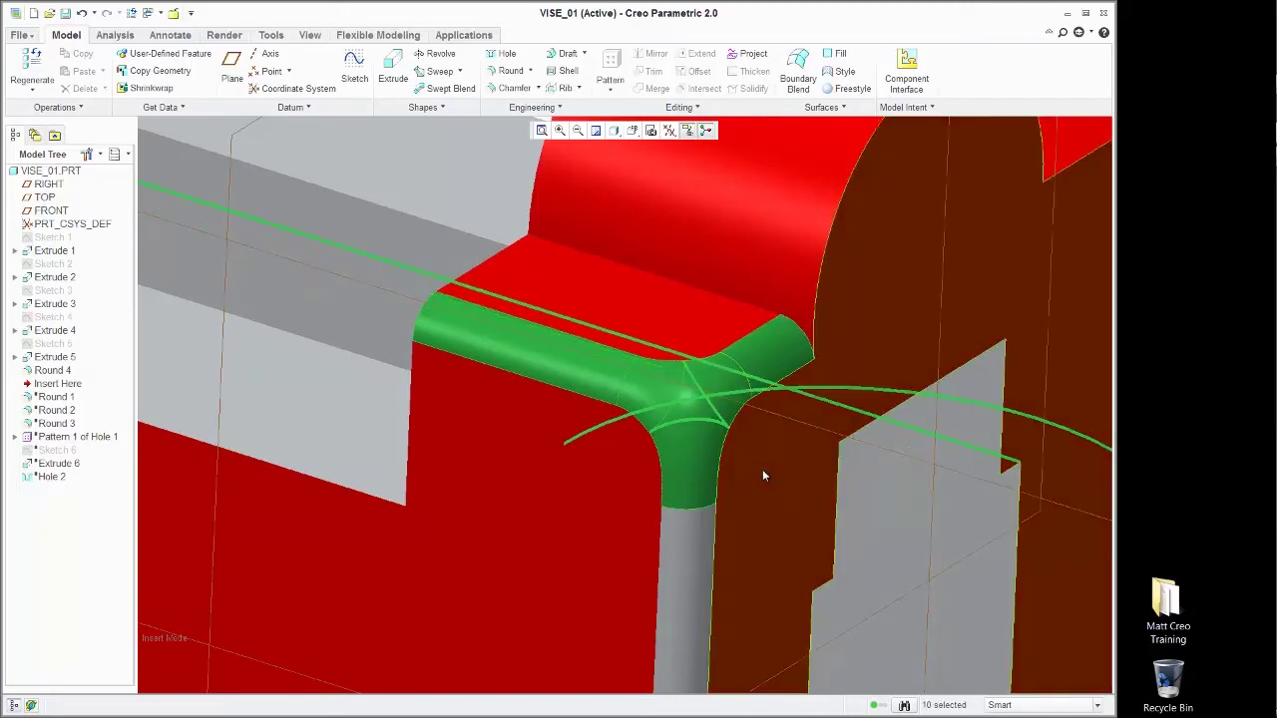
pyautogui.click(709, 490)
pyautogui.keyDown('ctrl'); pyautogui.click(689, 447); pyautogui.keyUp('ctrl')
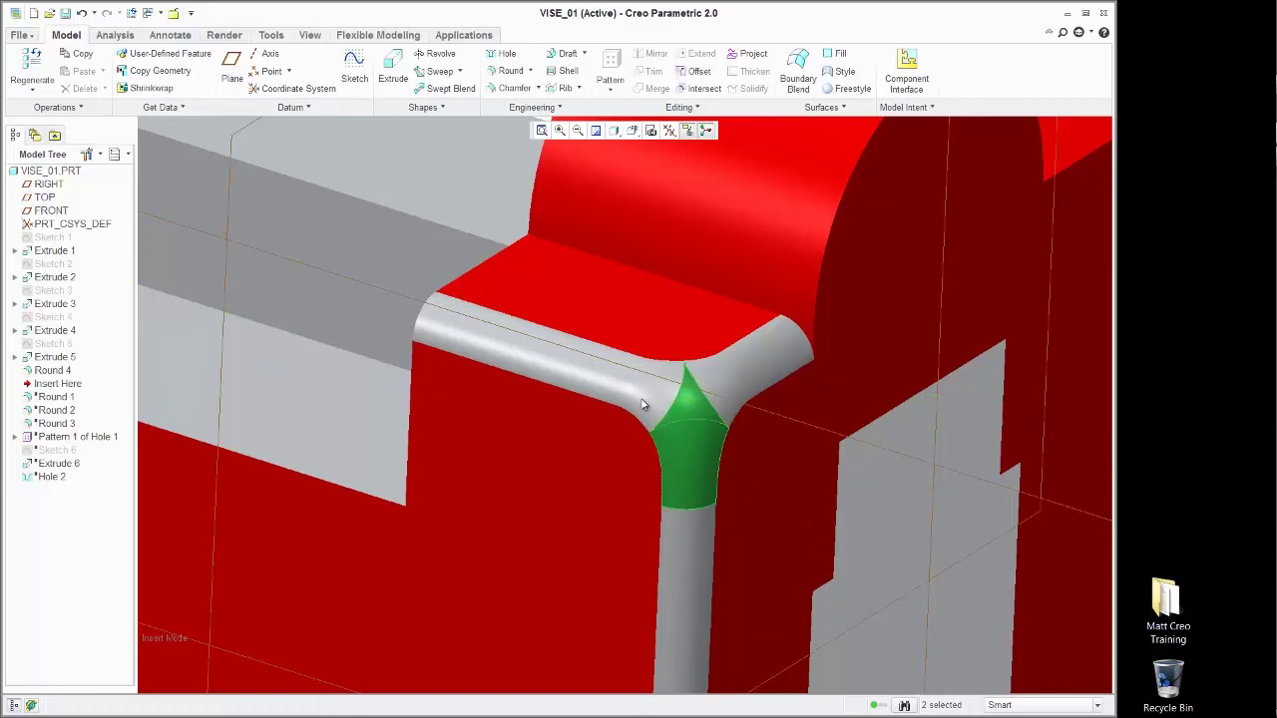
pyautogui.keyDown('ctrl'); pyautogui.click(603, 387); pyautogui.keyUp('ctrl')
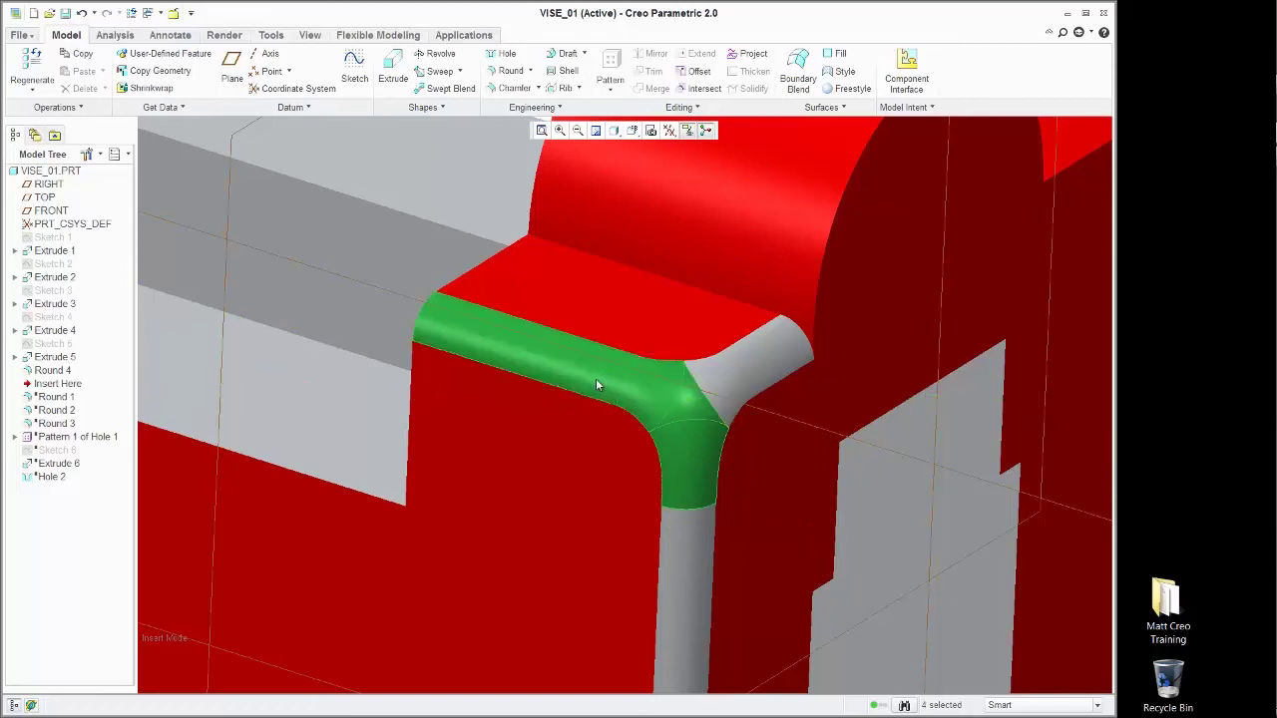
pyautogui.keyDown('ctrl'); pyautogui.click(721, 377); pyautogui.keyUp('ctrl')
pyautogui.keyDown('ctrl'); pyautogui.click(736, 376); pyautogui.keyUp('ctrl')
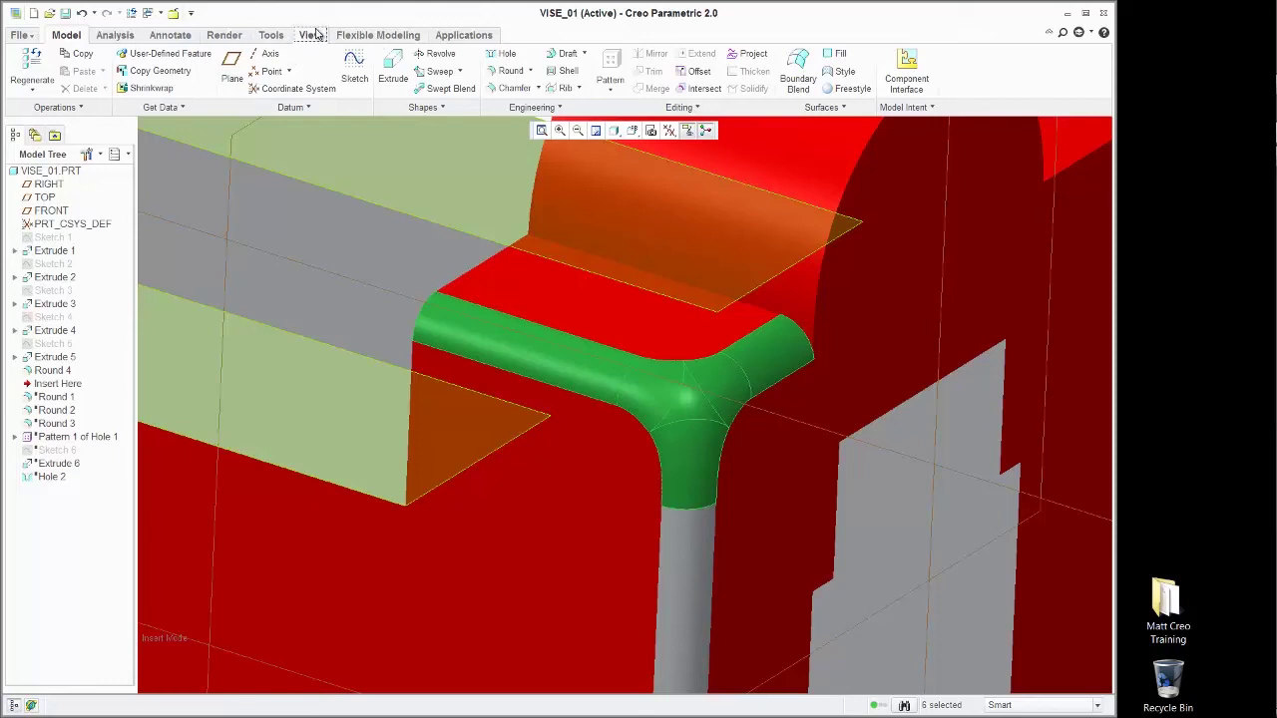
# Step: Apply the red Model appearance to the corner round, corner-sphere and adjacent slot faces
pyautogui.click(309, 34)
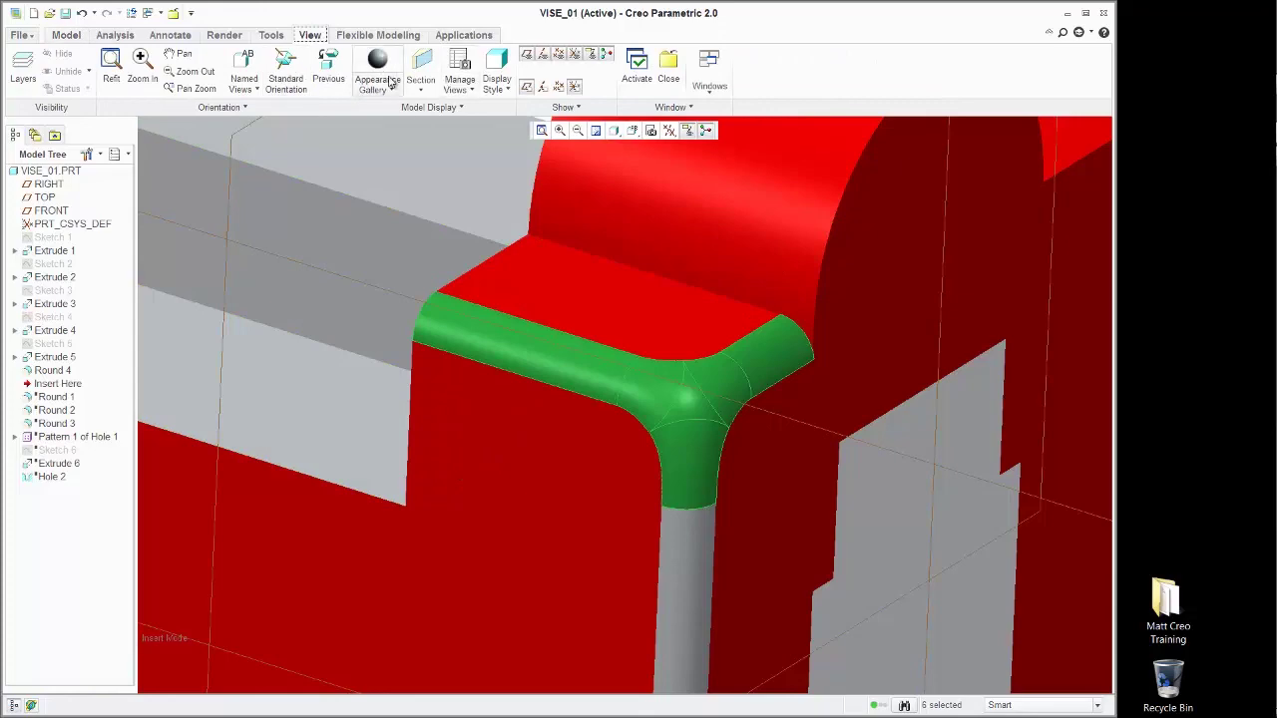
pyautogui.click(393, 90)
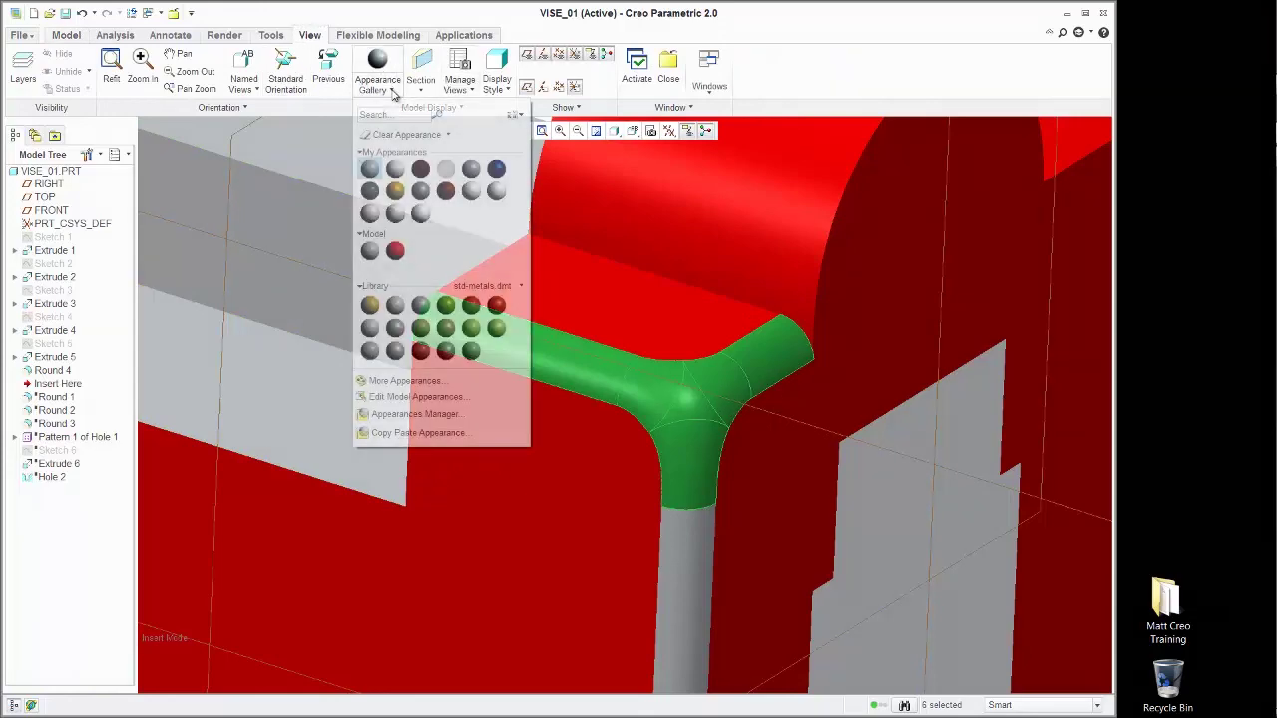
pyautogui.click(395, 252)
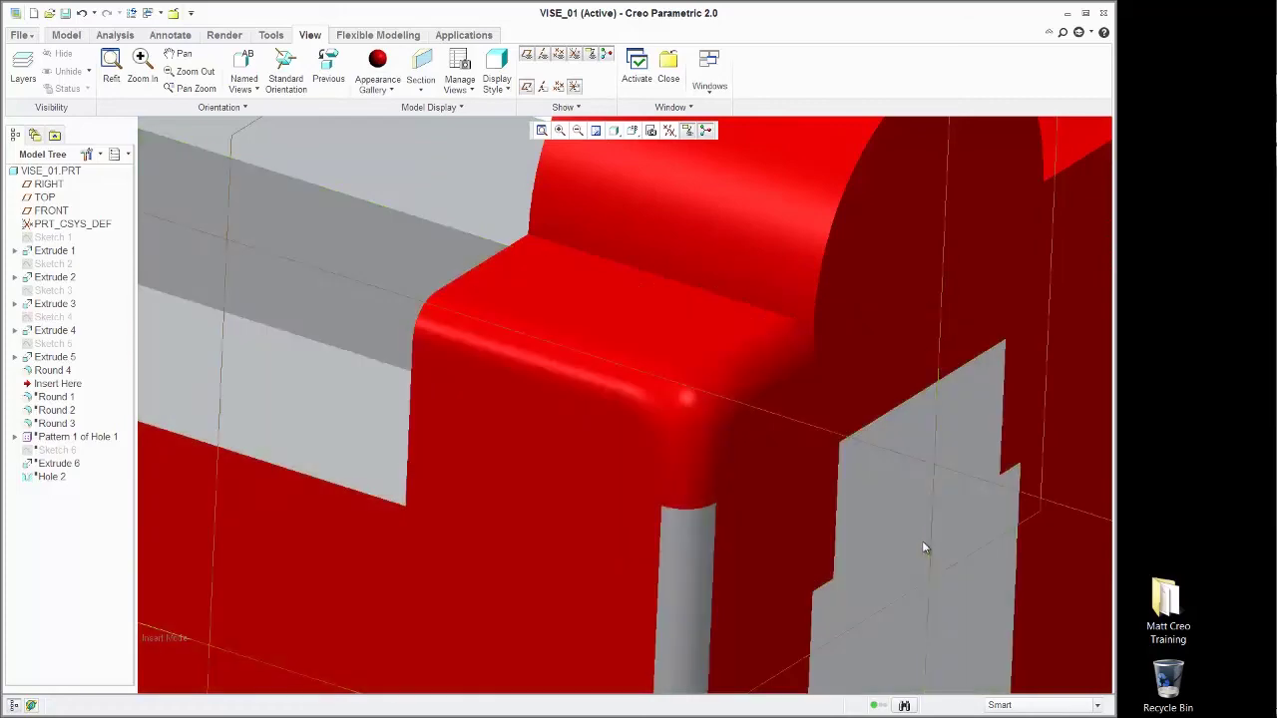
pyautogui.click(874, 496)
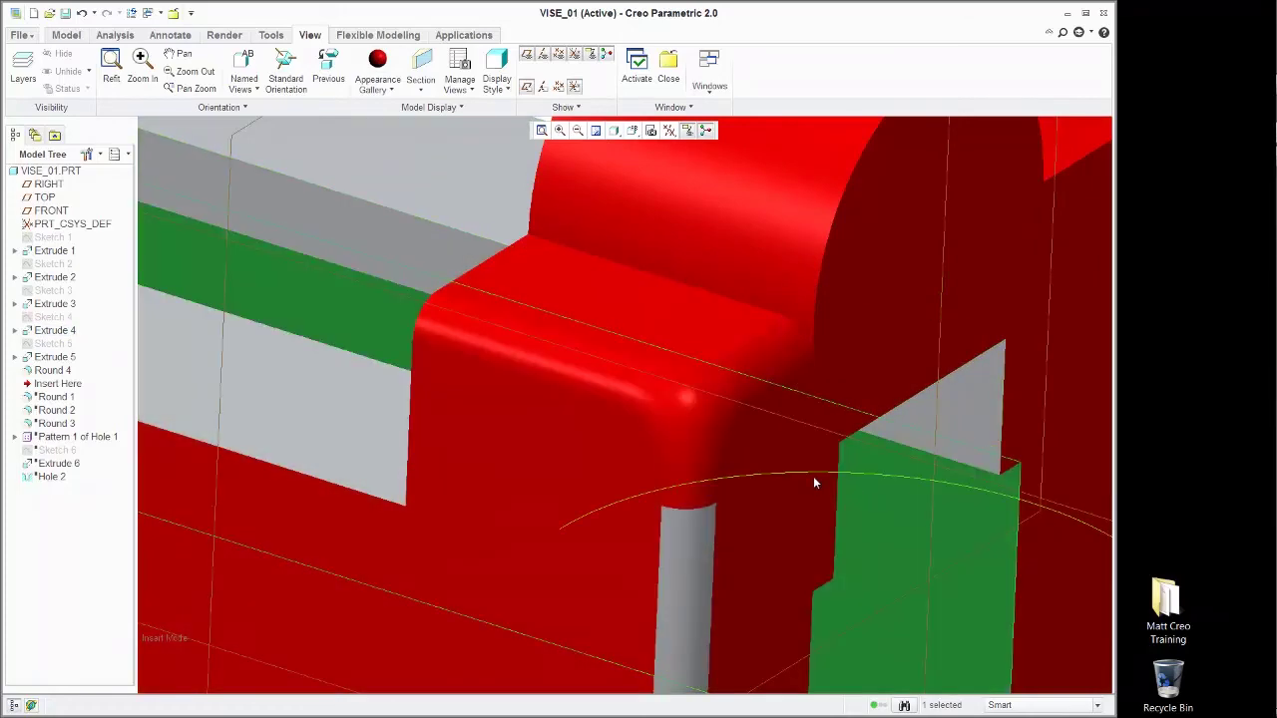
pyautogui.keyDown('shift'); pyautogui.moveTo(812, 480); pyautogui.dragTo(812, 462, button='middle'); pyautogui.keyUp('shift')
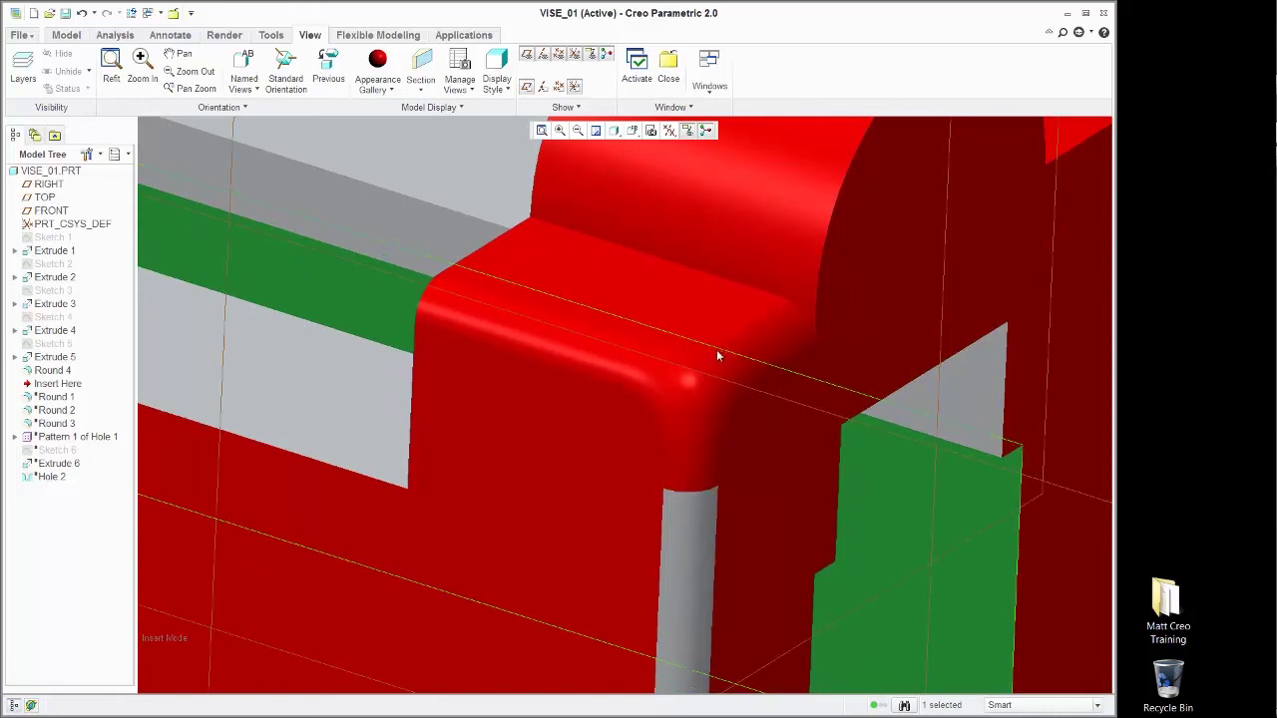
pyautogui.click(179, 297)
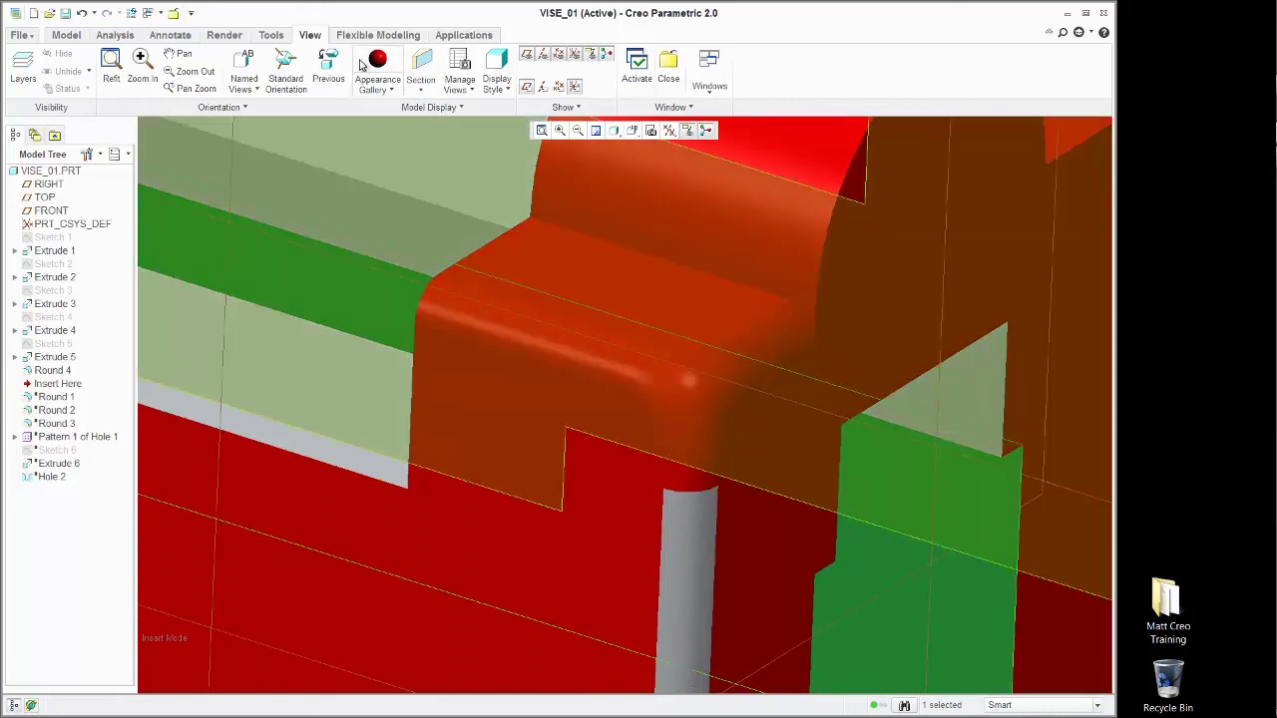